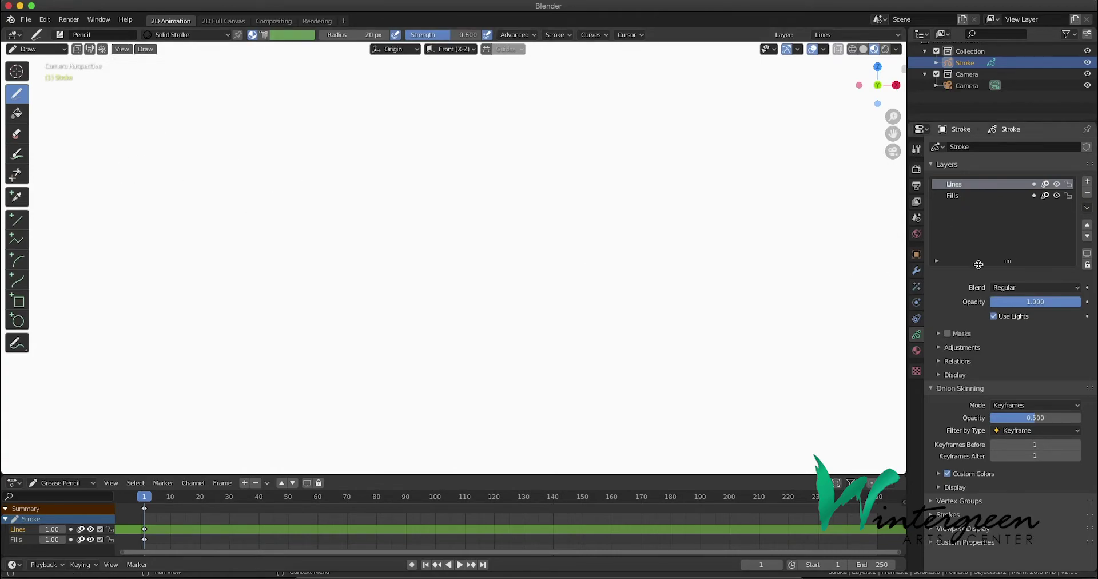
# - Delete the Lines and Fills layers from the Stroke grease pencil object
pyautogui.scroll(1, 978, 77)
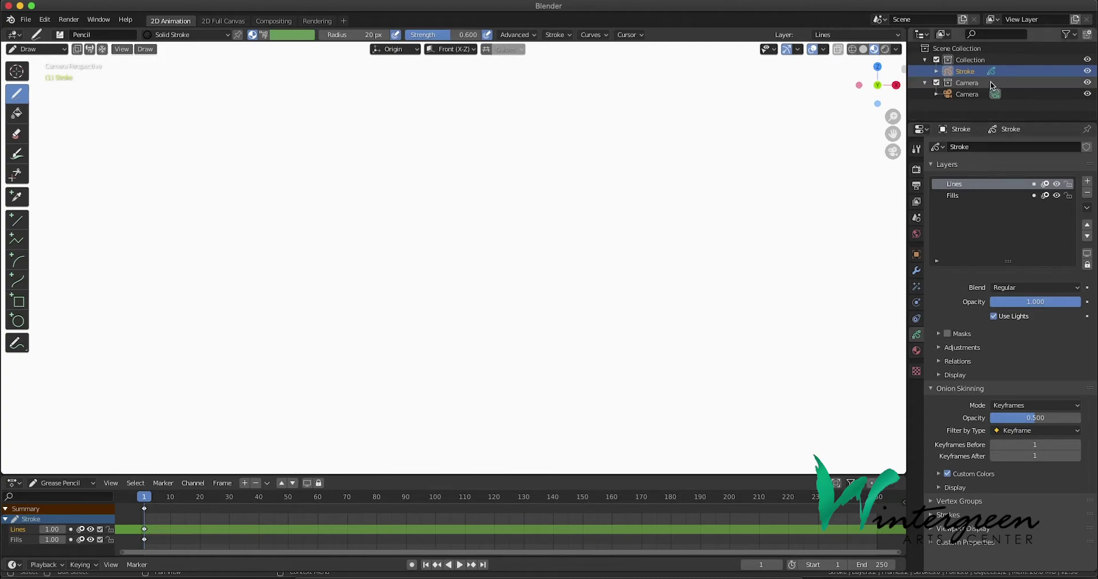
pyautogui.click(1087, 193)
pyautogui.click(1088, 195)
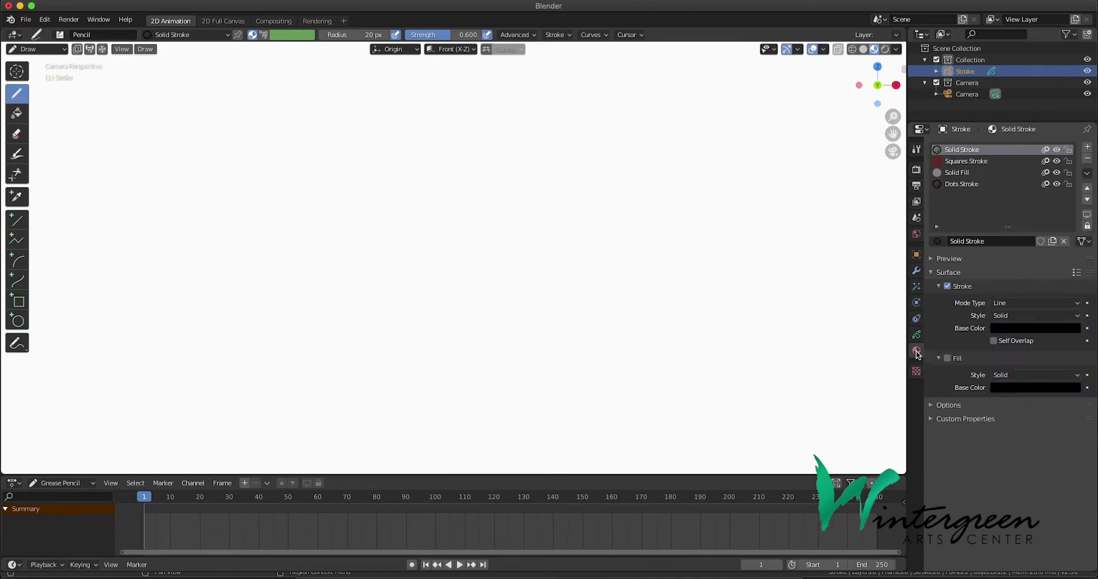
# - Remove all four existing materials from the Stroke object: Solid Stroke, Squares Stroke, Solid Fill and Dots Stroke
pyautogui.click(916, 350)
pyautogui.click(1087, 159)
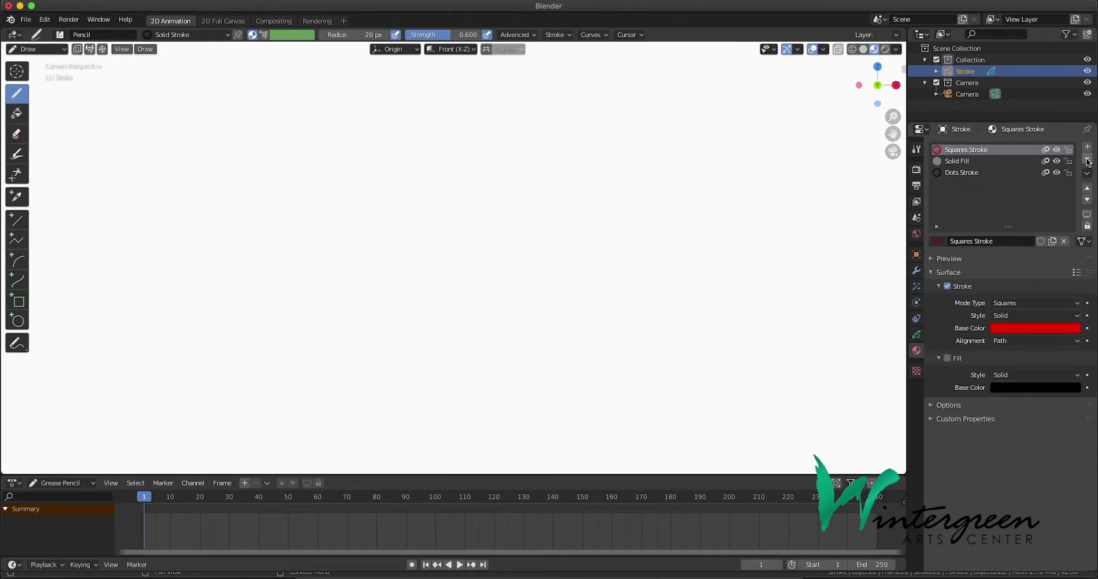
pyautogui.click(1088, 160)
pyautogui.click(1088, 161)
pyautogui.click(1087, 160)
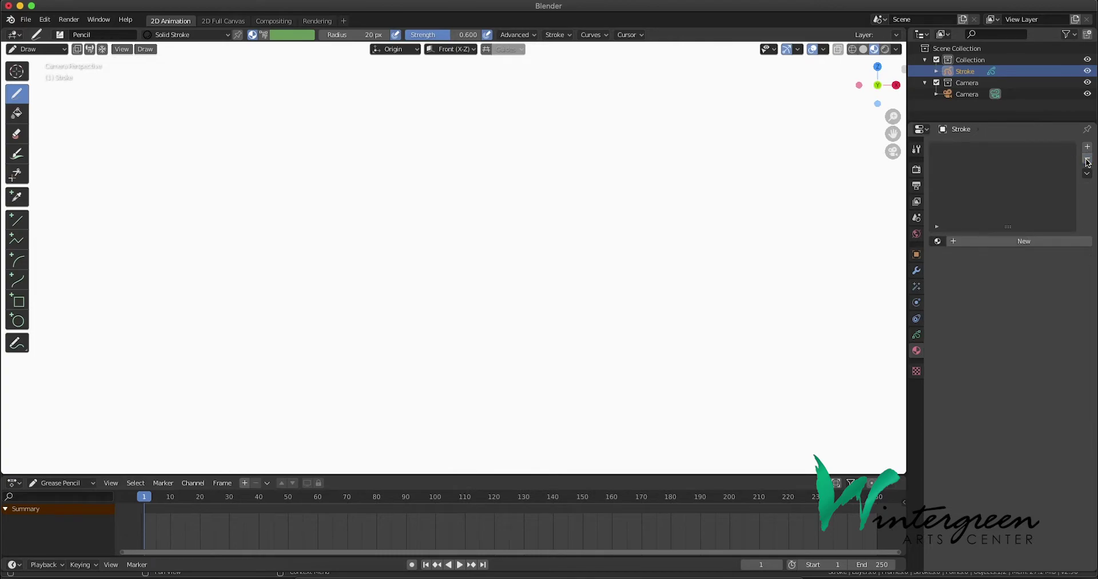
# - Set the world background color to black by lowering its value to 0
pyautogui.click(915, 234)
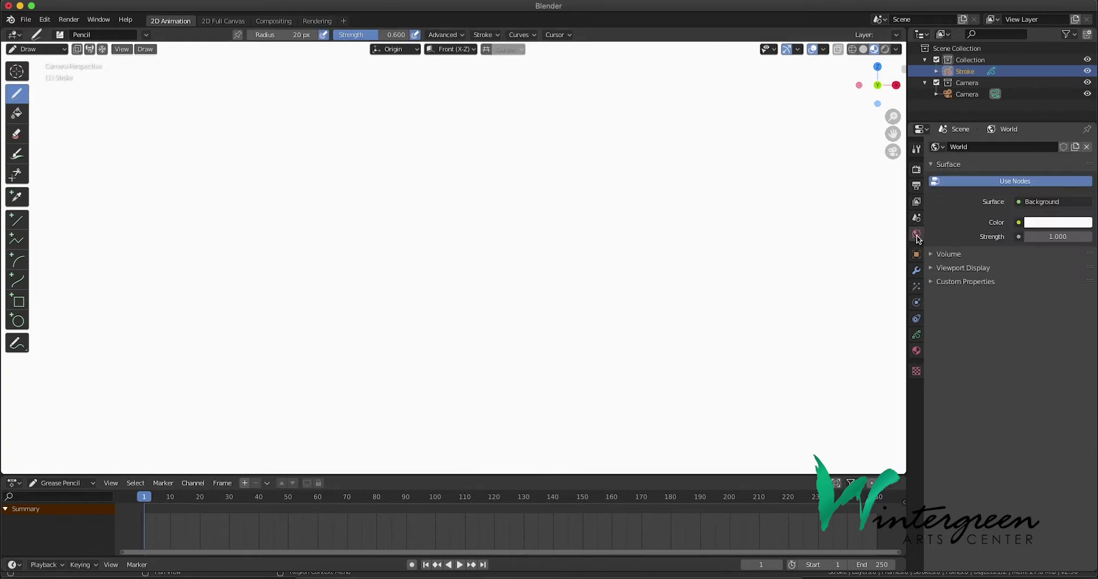
pyautogui.click(1049, 225)
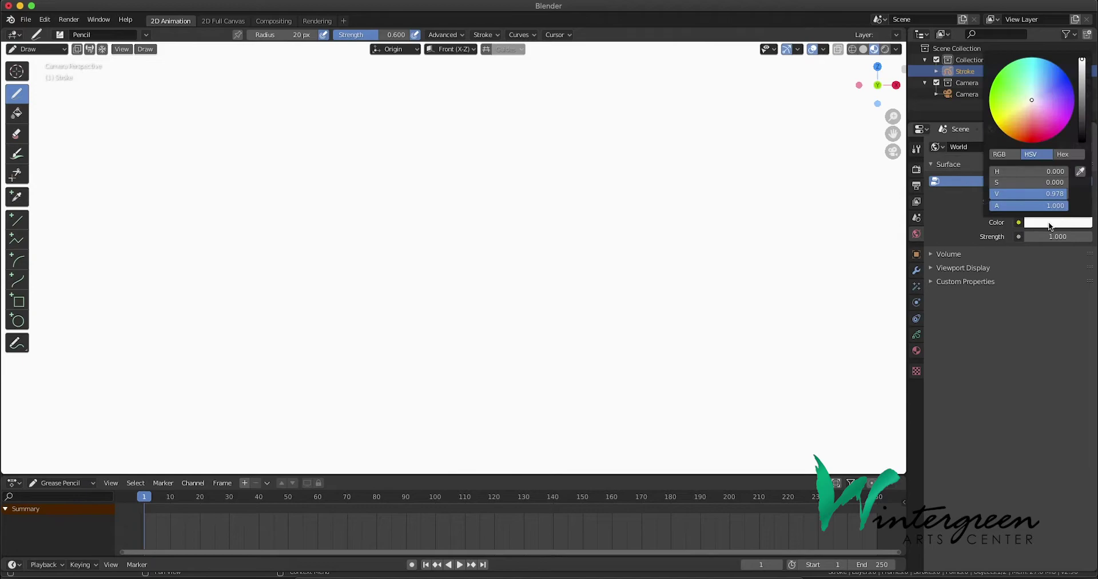
pyautogui.moveTo(1083, 99); pyautogui.dragTo(1082, 142)
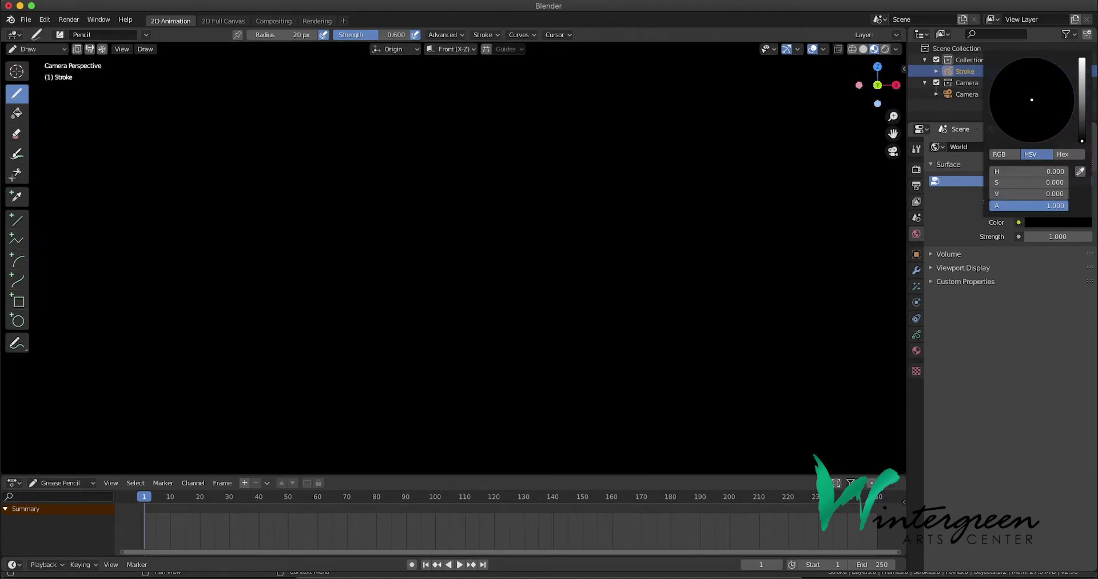
# - Add a new grease pencil layer to the Stroke object and create a new material named pink
pyautogui.click(916, 334)
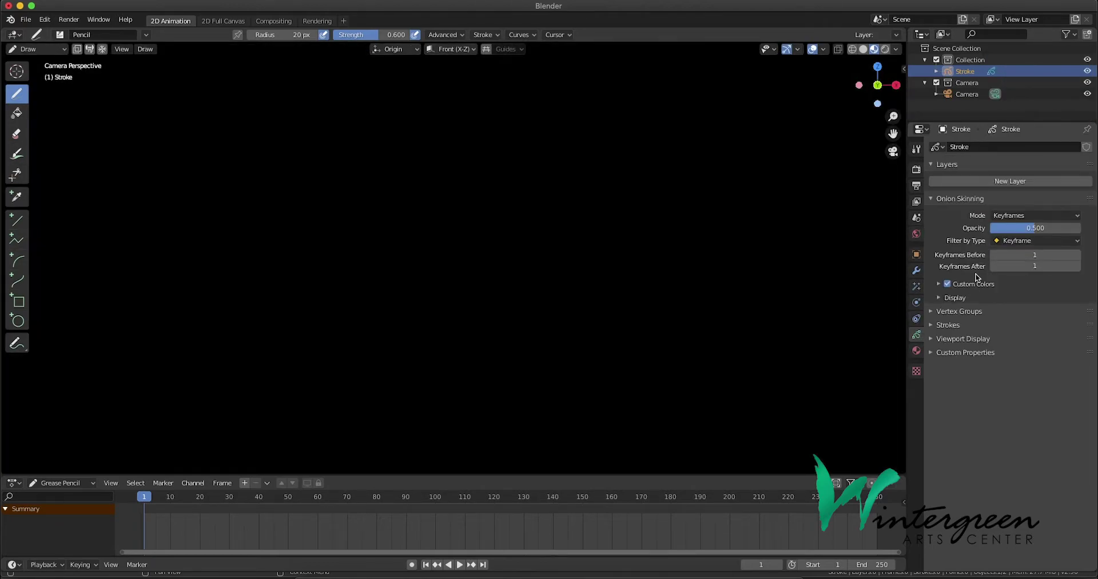
pyautogui.click(1010, 181)
pyautogui.click(916, 350)
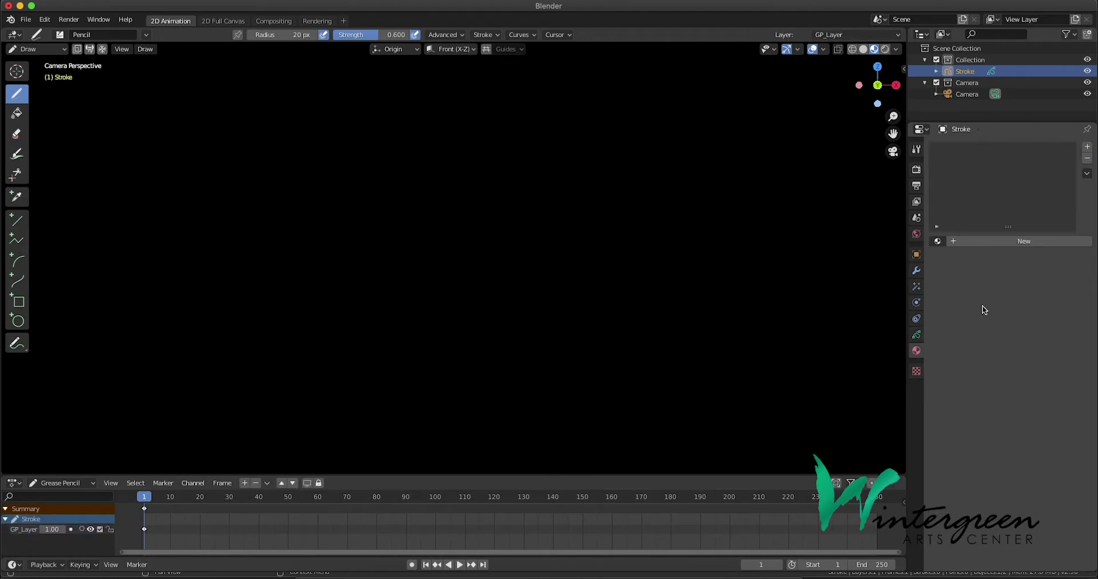
pyautogui.click(1015, 241)
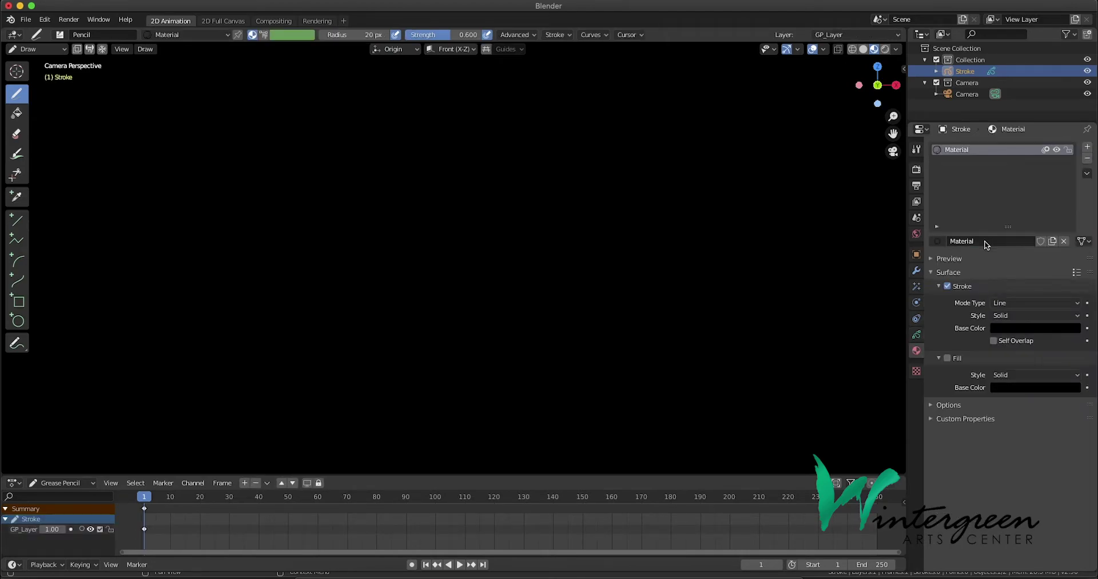
pyautogui.click(985, 241)
pyautogui.press('BackSpace')
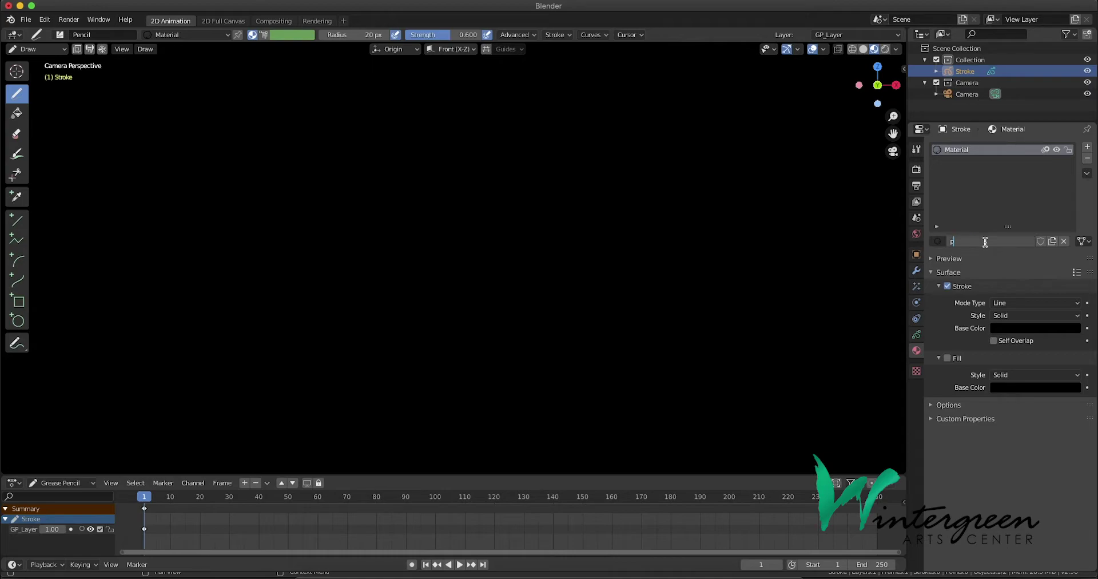
pyautogui.press('Return')
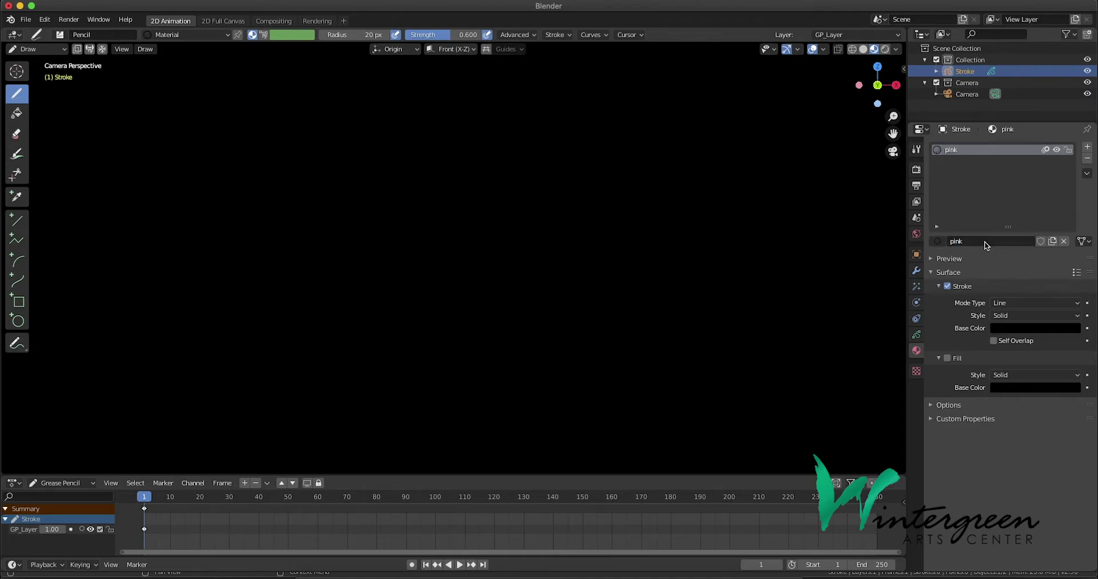
# - Make the pink material fill-only, with a semi-transparent pink base color of hue 0.917, saturation 1 and value 1
pyautogui.click(947, 286)
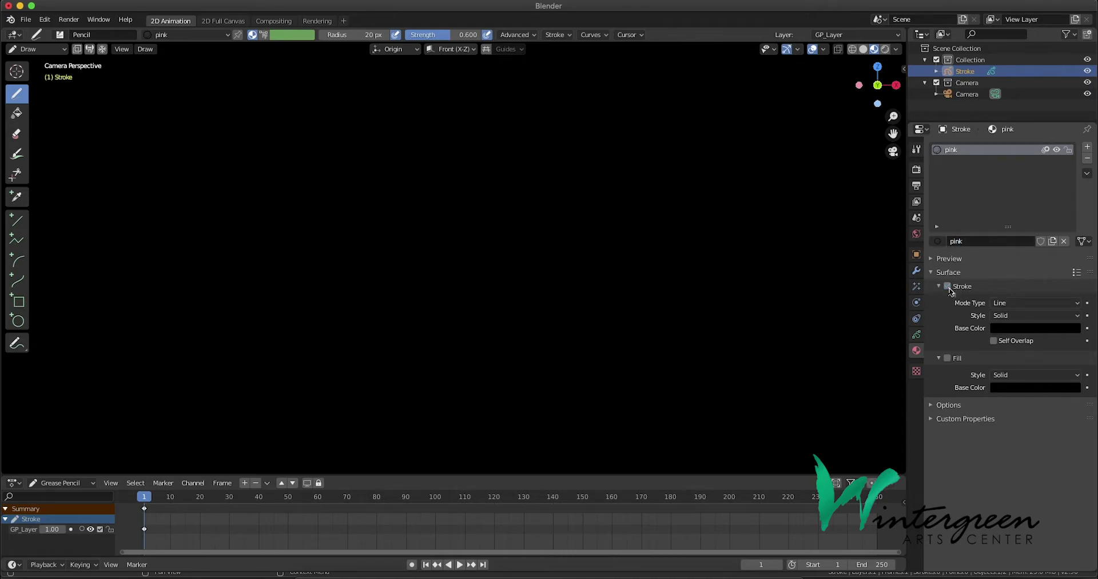
pyautogui.click(947, 360)
pyautogui.click(1033, 389)
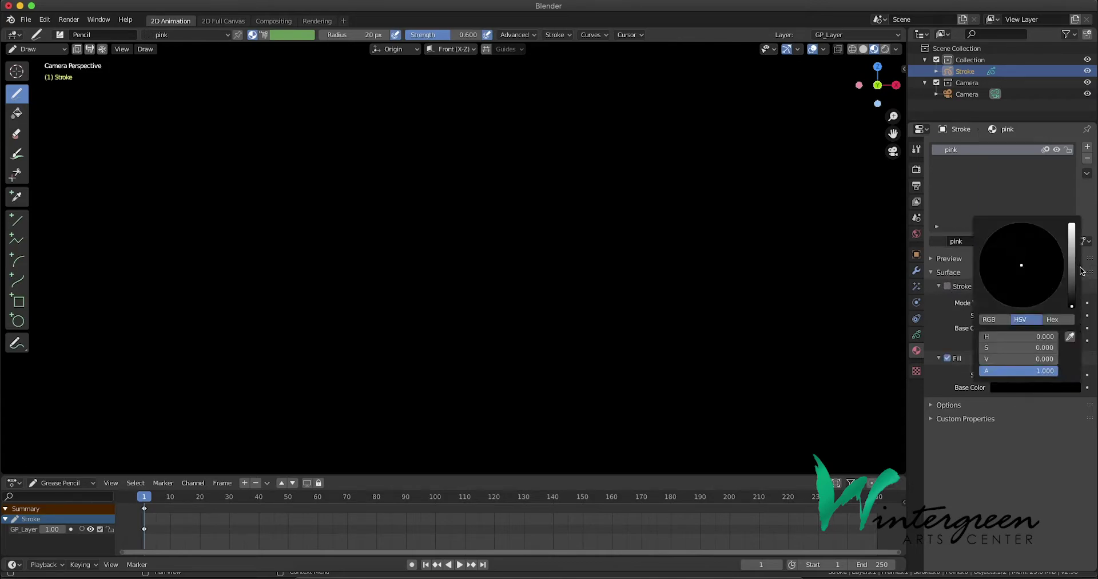
pyautogui.moveTo(1072, 307); pyautogui.dragTo(1072, 224)
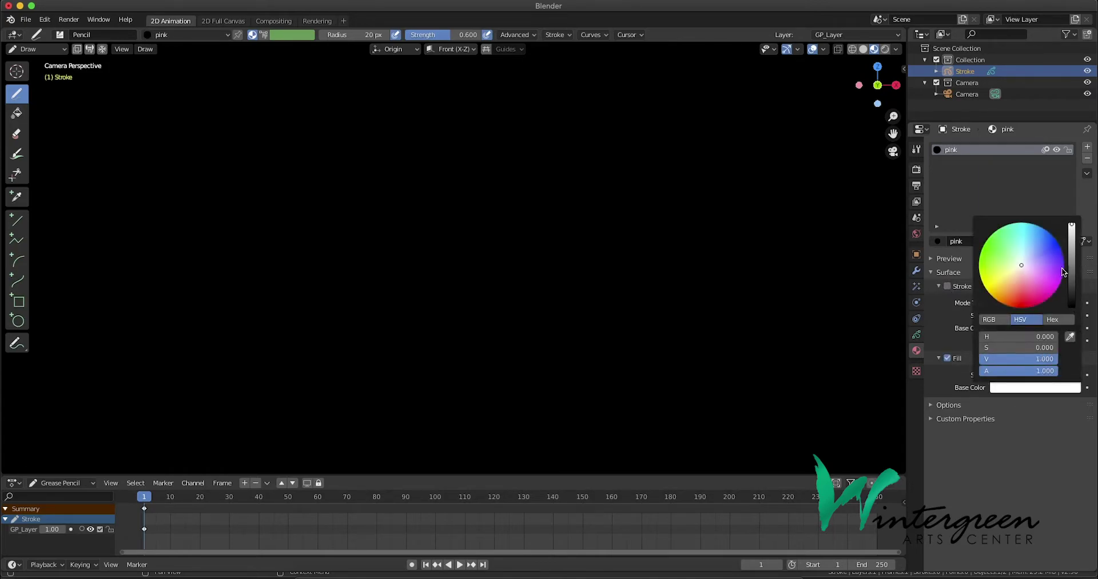
pyautogui.moveTo(1039, 296); pyautogui.dragTo(1041, 303)
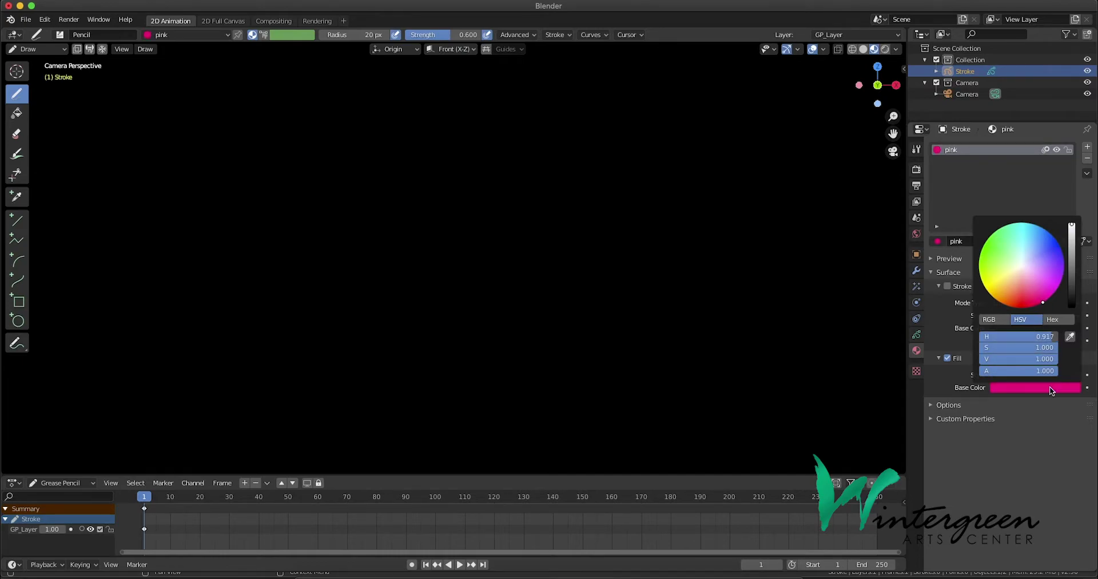
pyautogui.moveTo(1051, 373); pyautogui.dragTo(1046, 374)
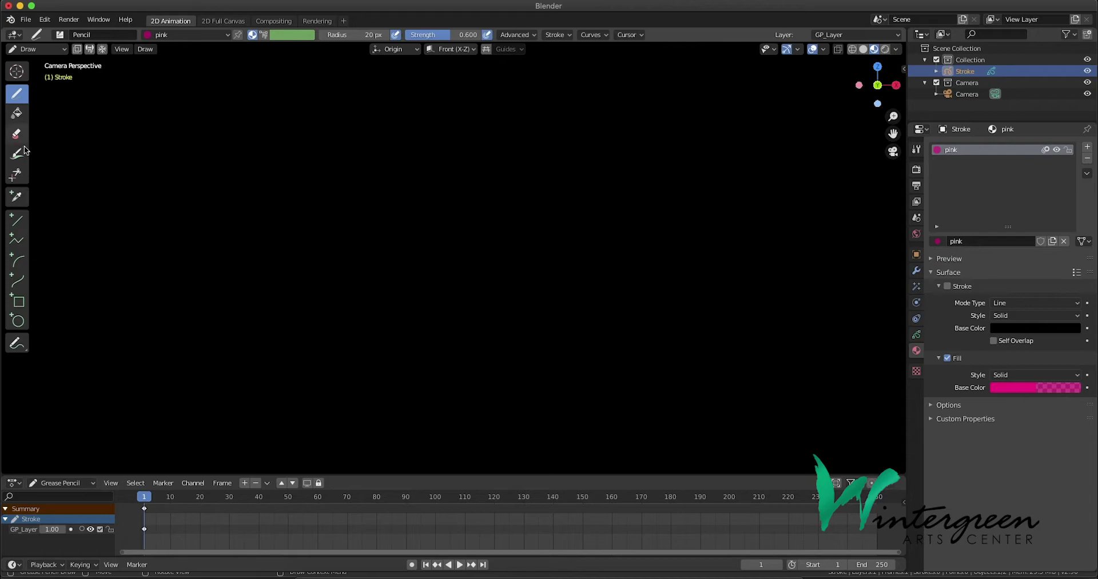
# - Draw a filled pink circle near the middle of the camera view with the Circle tool
pyautogui.click(19, 322)
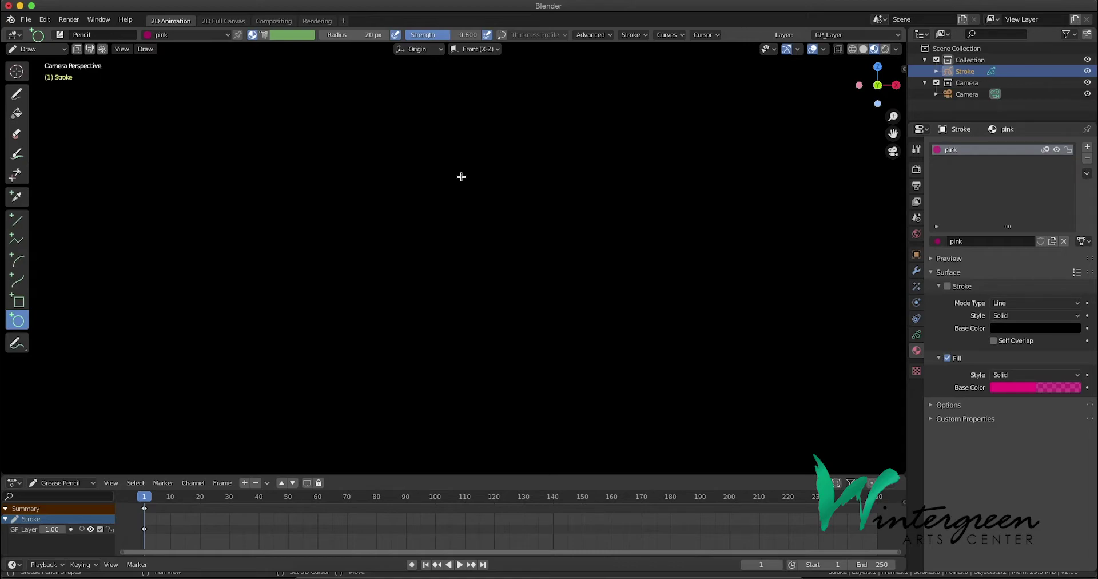
pyautogui.moveTo(457, 170); pyautogui.dragTo(570, 306)
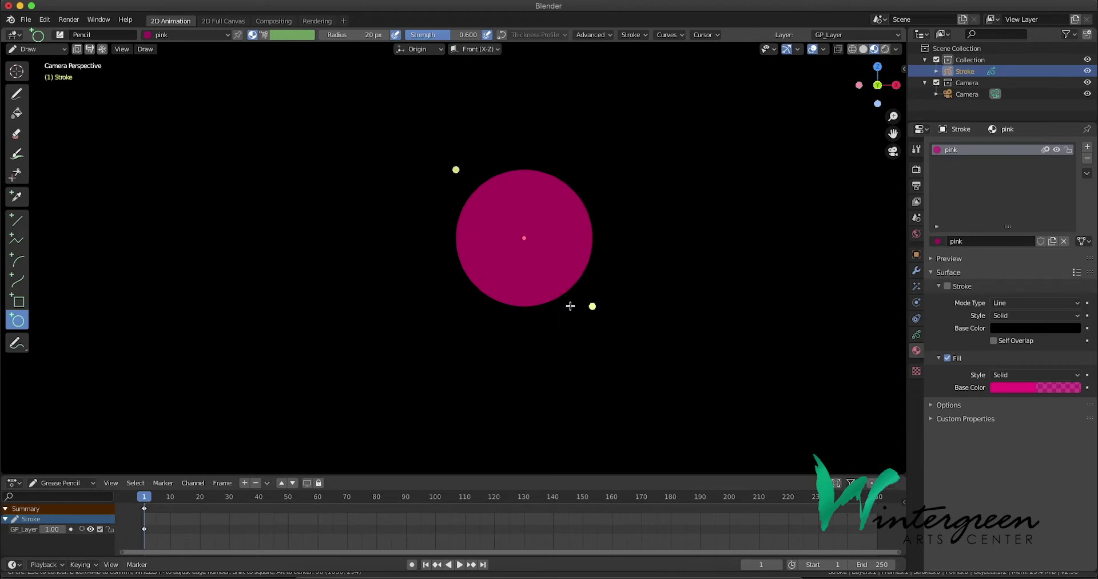
pyautogui.press('Return')
# - Move the circle in Edit Mode about -0.04 m in X and -0.18 m in Z, so its edge meets the object's origin point
pyautogui.click(60, 51)
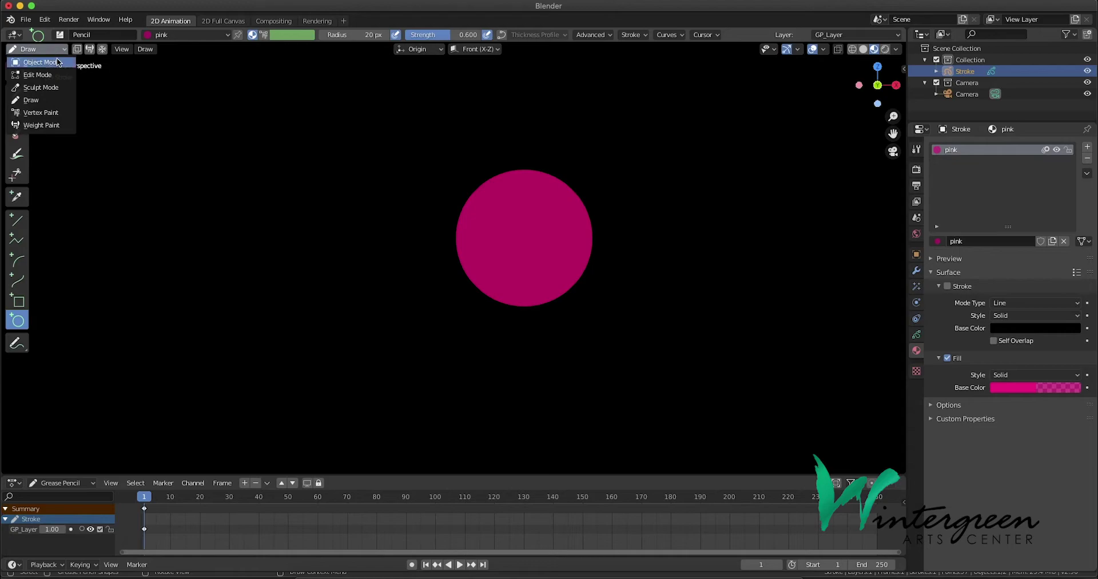
pyautogui.click(56, 75)
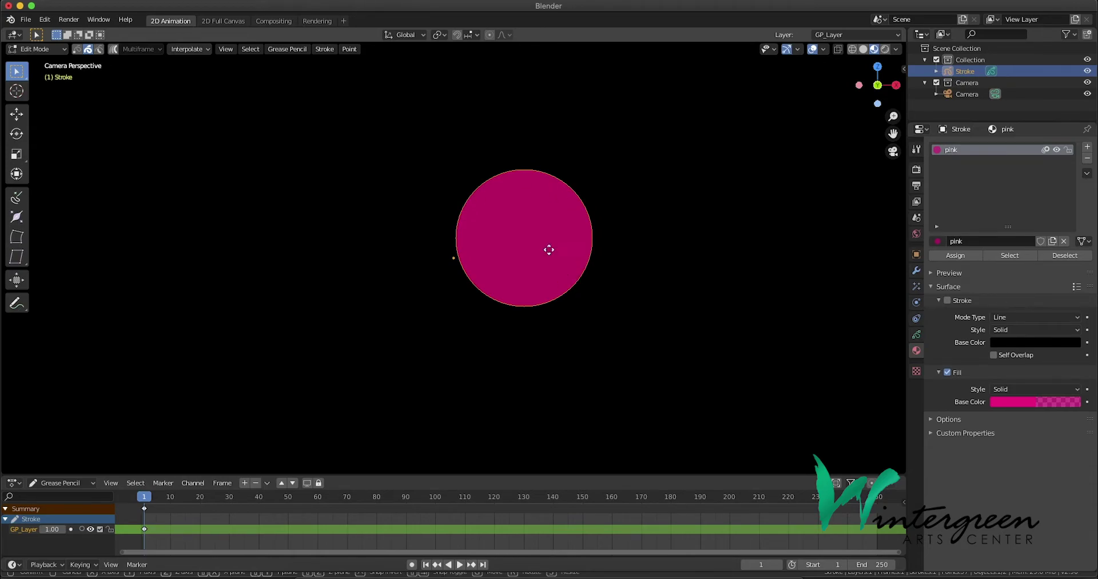
pyautogui.press('g')
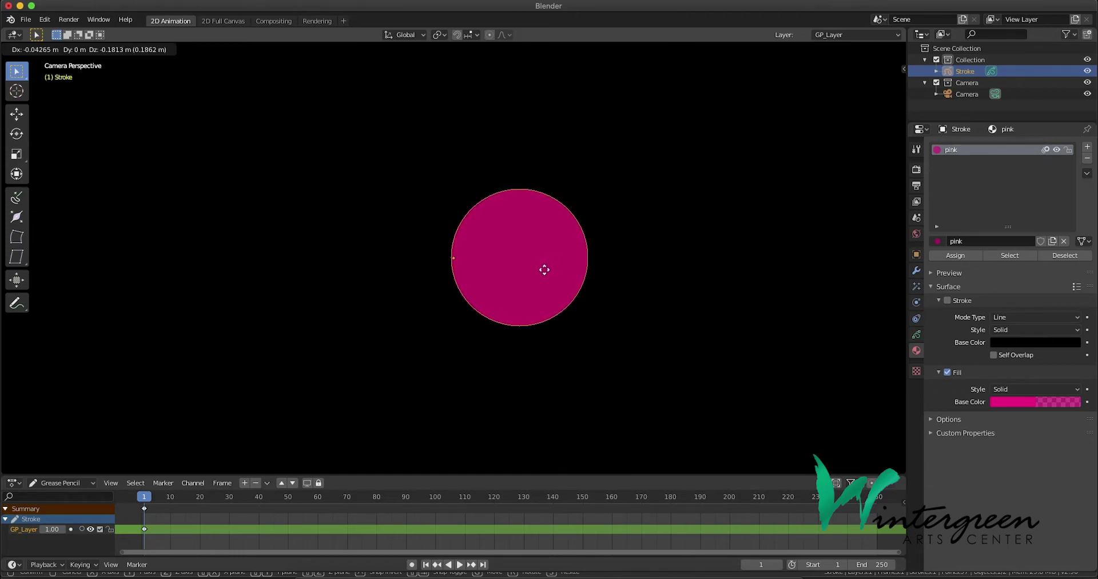
pyautogui.click(544, 269)
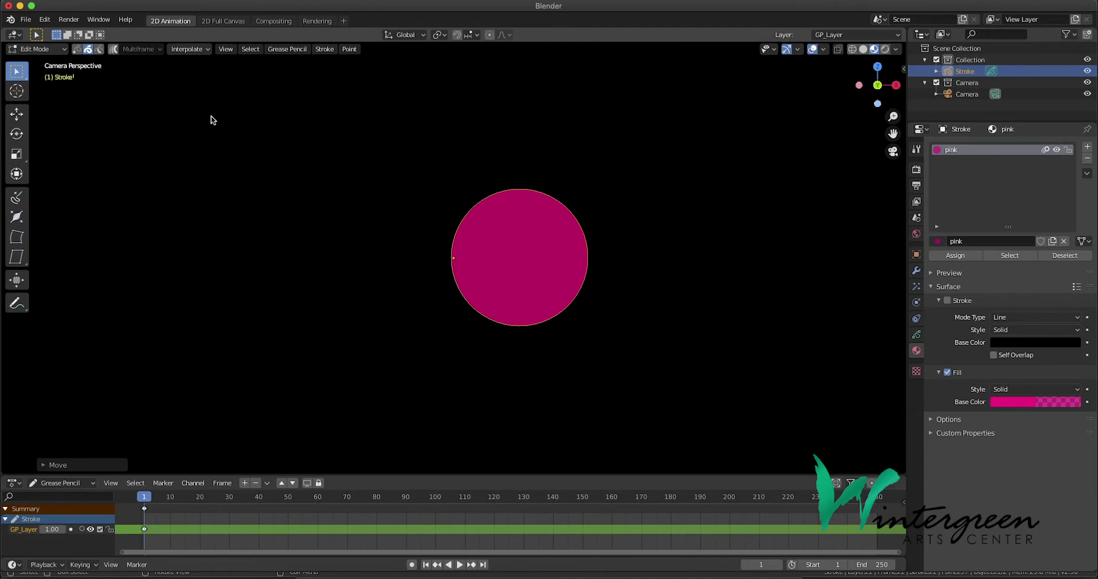
# - Switch to Object Mode and duplicate the circle in place, keeping the copy exactly on top of the original
pyautogui.click(56, 50)
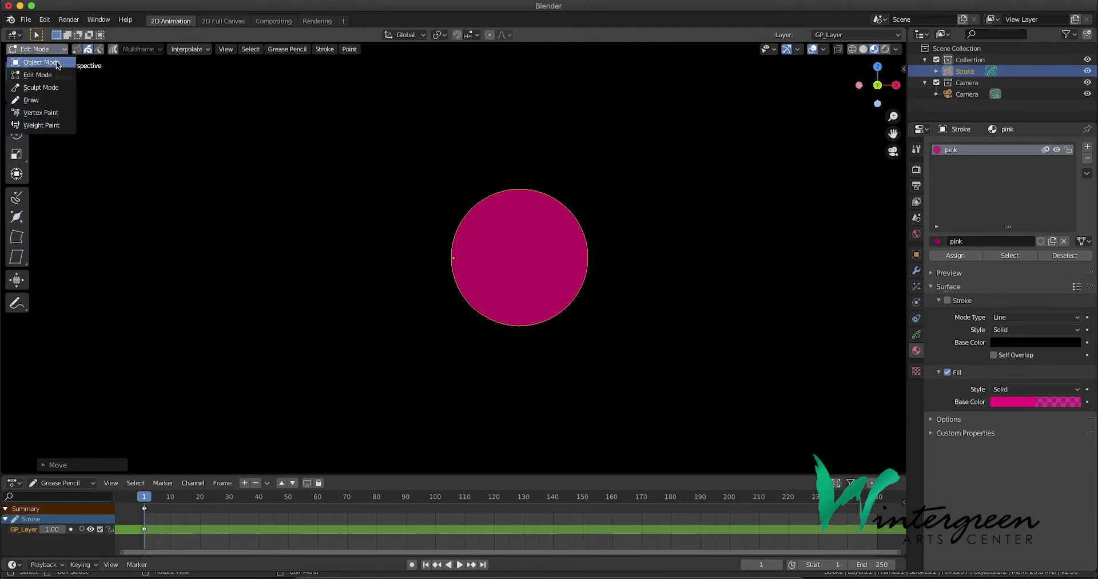
pyautogui.click(57, 63)
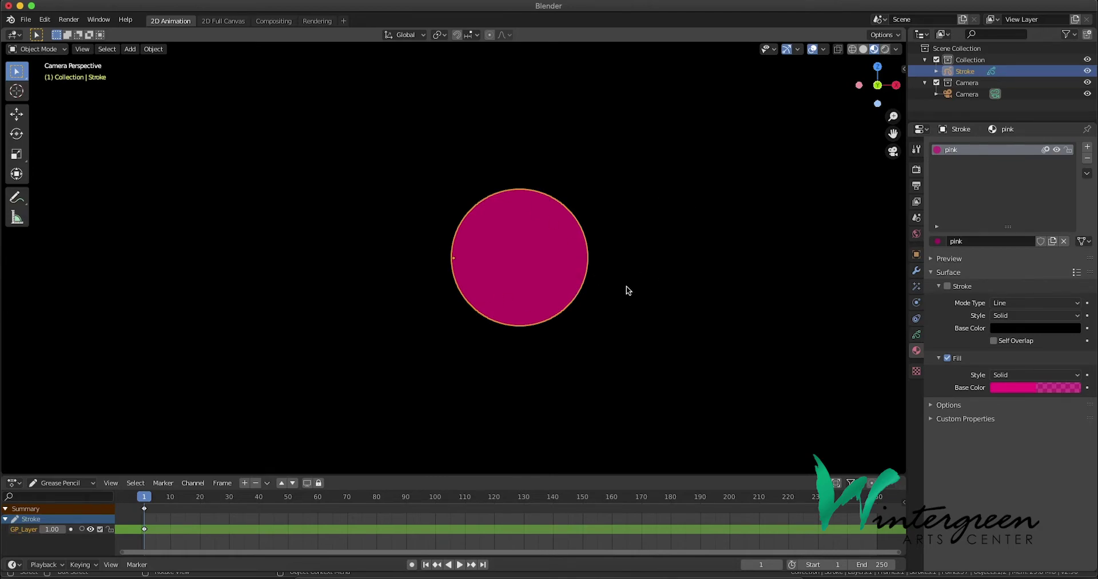
pyautogui.hotkey('shift', 'd')
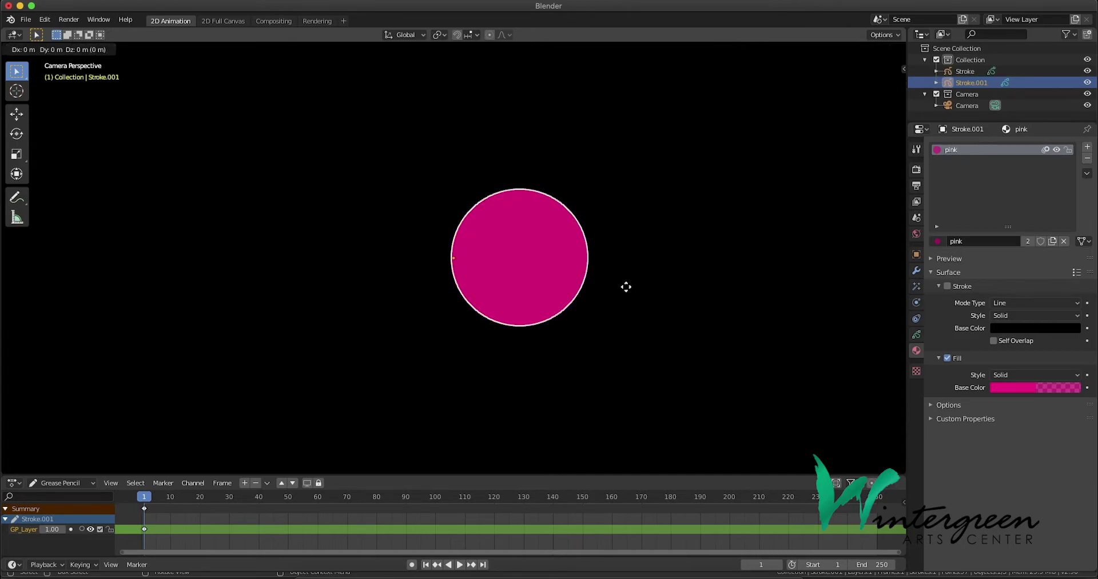
pyautogui.click(627, 290)
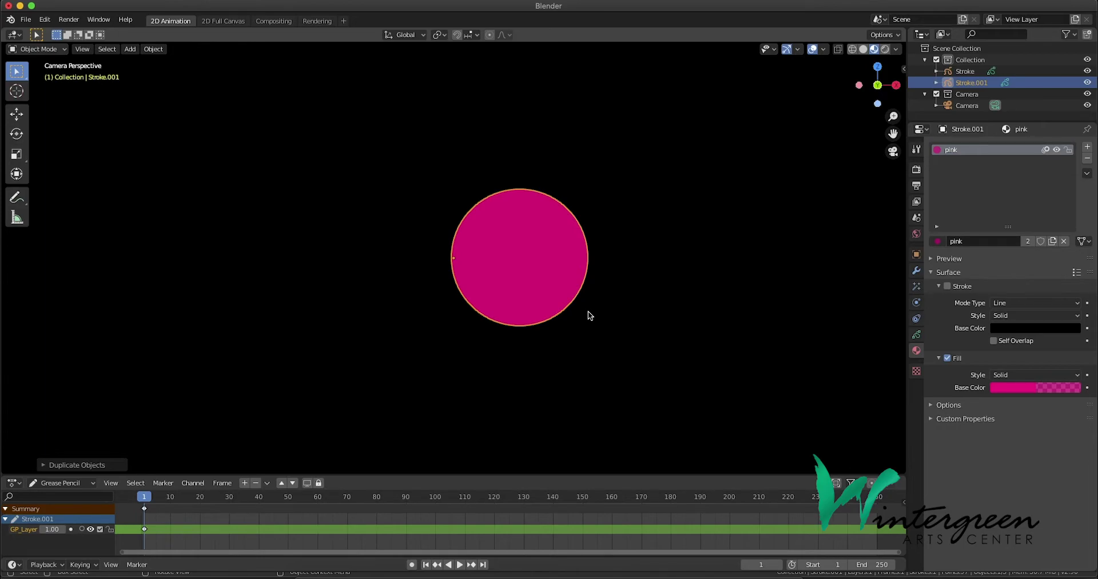
pyautogui.press('g')
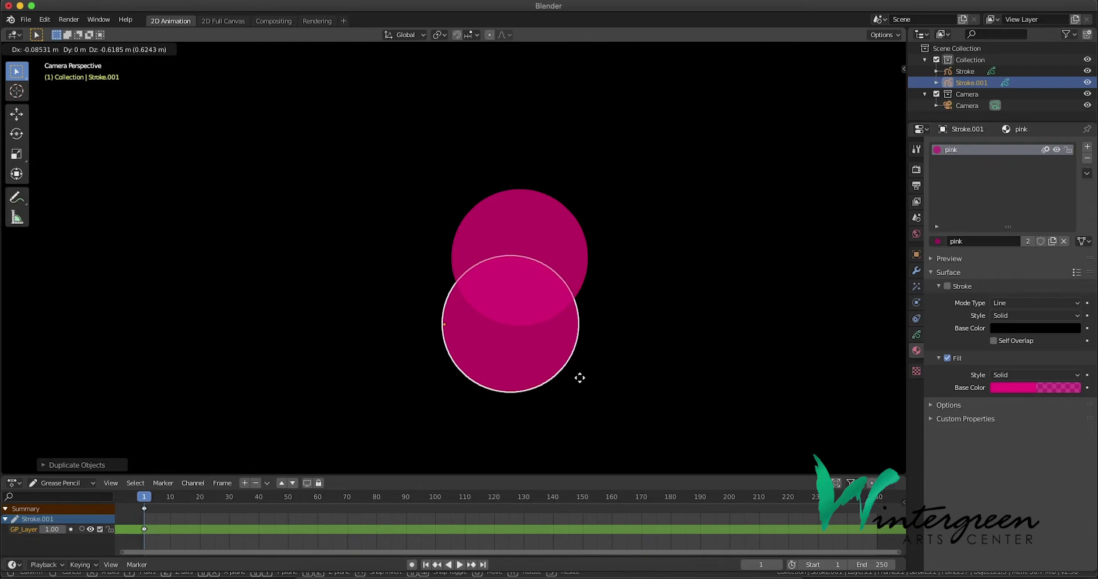
pyautogui.rightClick(580, 378)
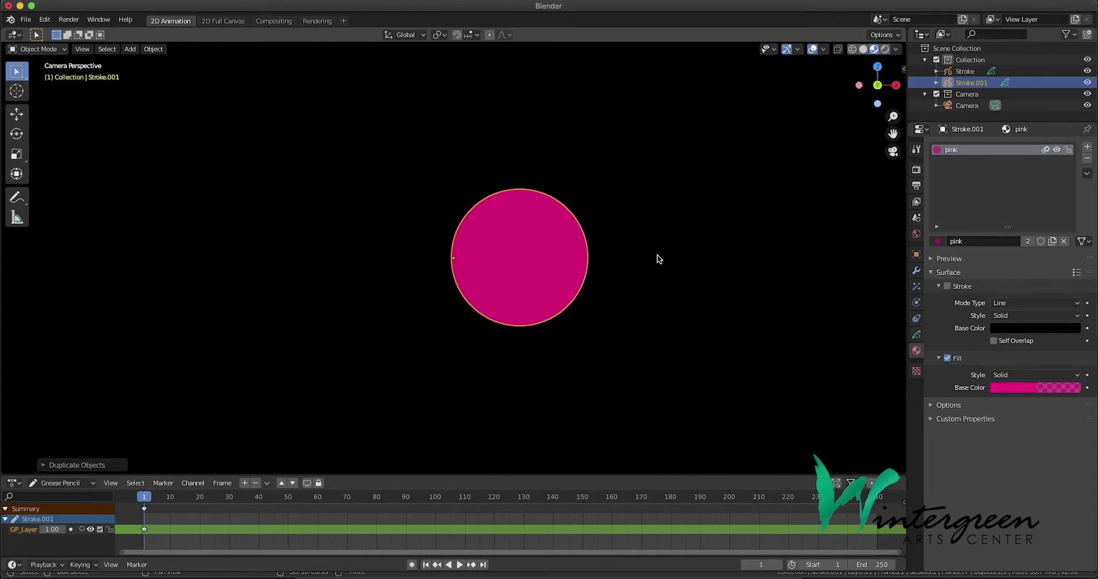
# - Duplicate the circle in place four more times, leaving every copy exactly on top of the original
pyautogui.hotkey('shift', 'd')
pyautogui.rightClick(658, 256)
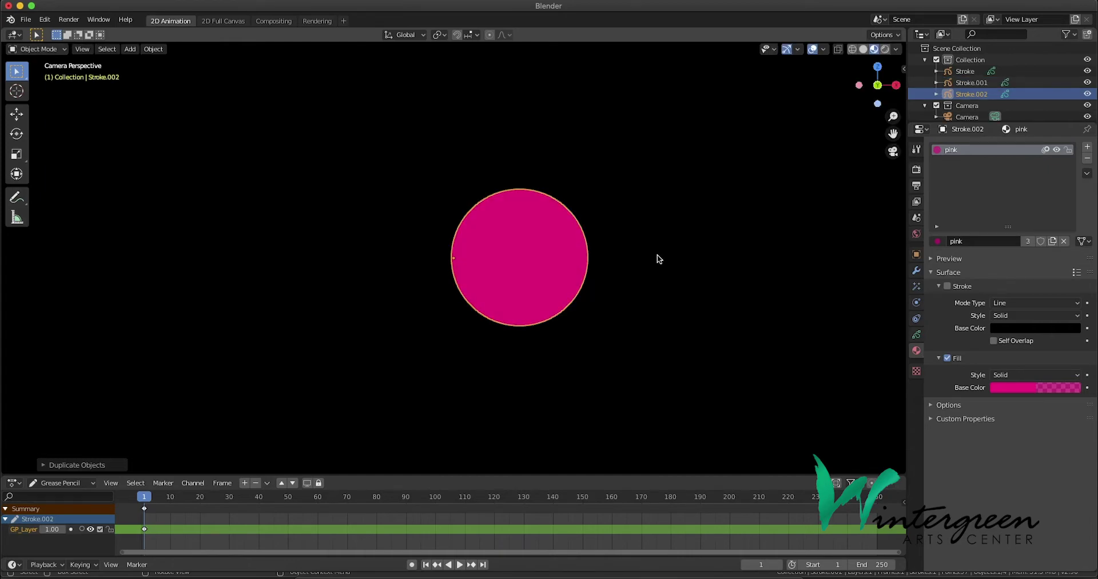
pyautogui.hotkey('shift', 'd')
pyautogui.rightClick(658, 256)
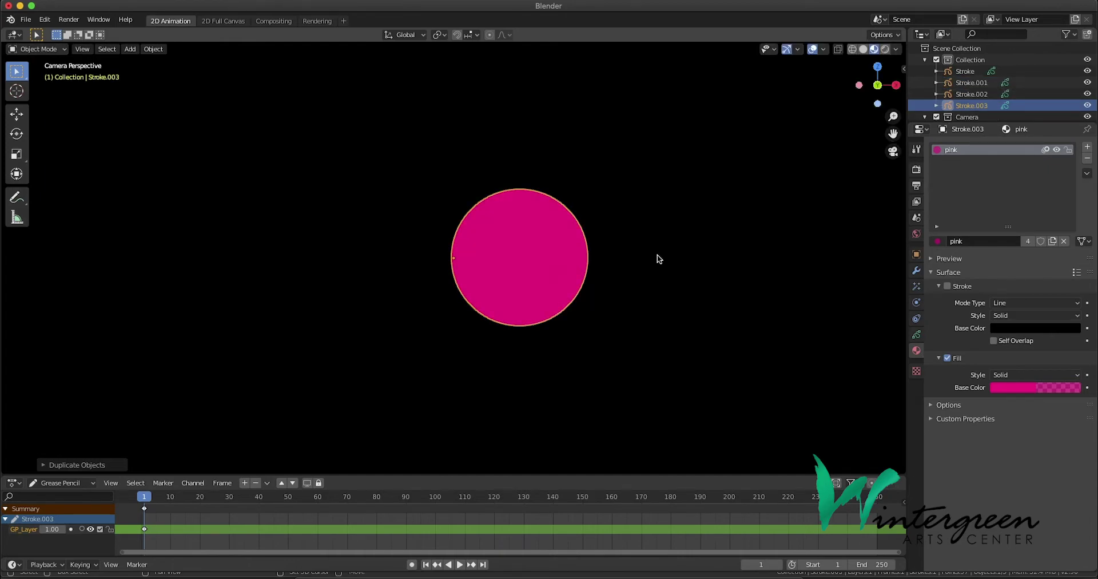
pyautogui.hotkey('shift', 'd')
pyautogui.rightClick(658, 256)
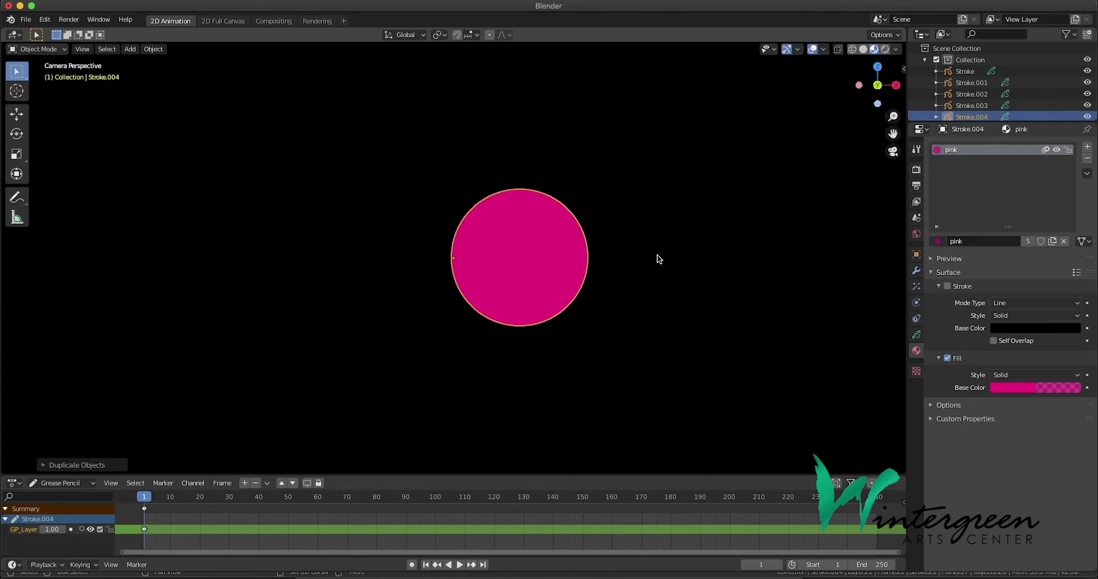
pyautogui.hotkey('shift', 'd')
pyautogui.rightClick(657, 253)
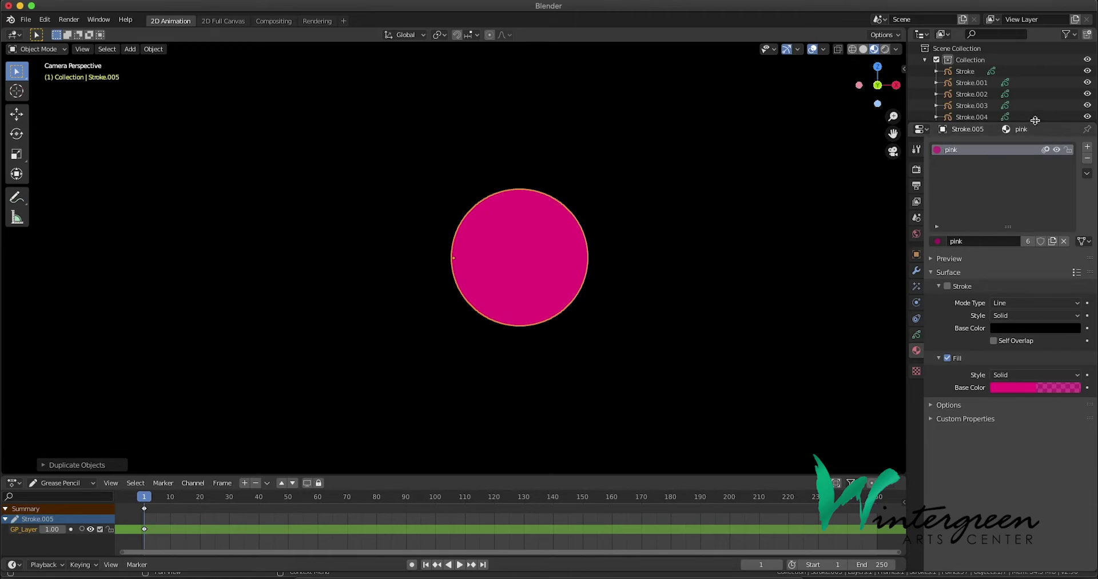
# - Enlarge the Outliner and make two more in-place duplicates of the circle, up to Stroke.007
pyautogui.moveTo(1042, 124); pyautogui.dragTo(1042, 251)
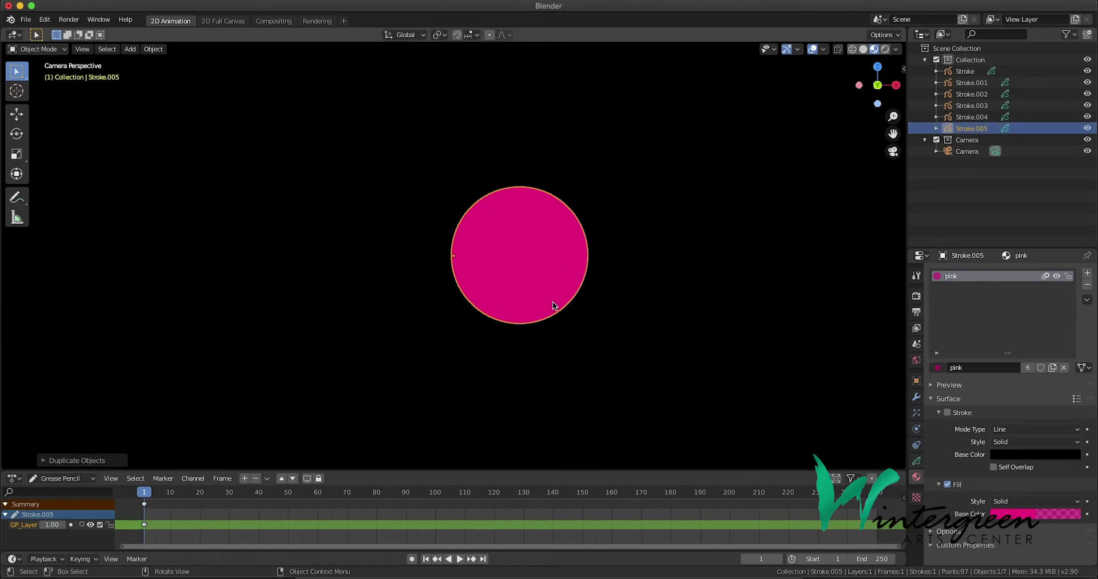
pyautogui.hotkey('shift', 'd')
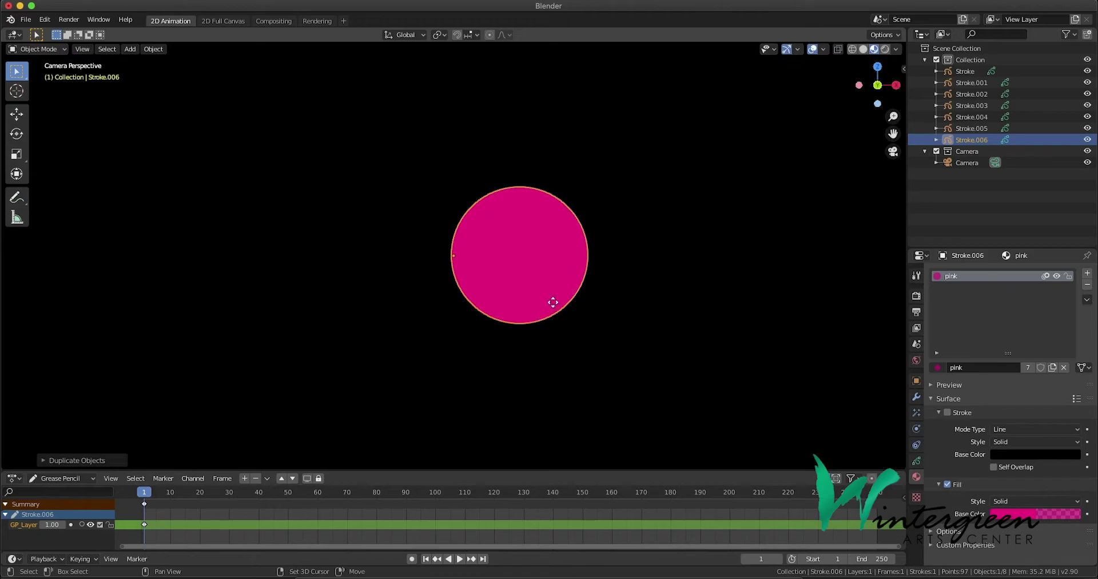
pyautogui.rightClick(552, 302)
pyautogui.hotkey('shift', 'd')
pyautogui.rightClick(552, 302)
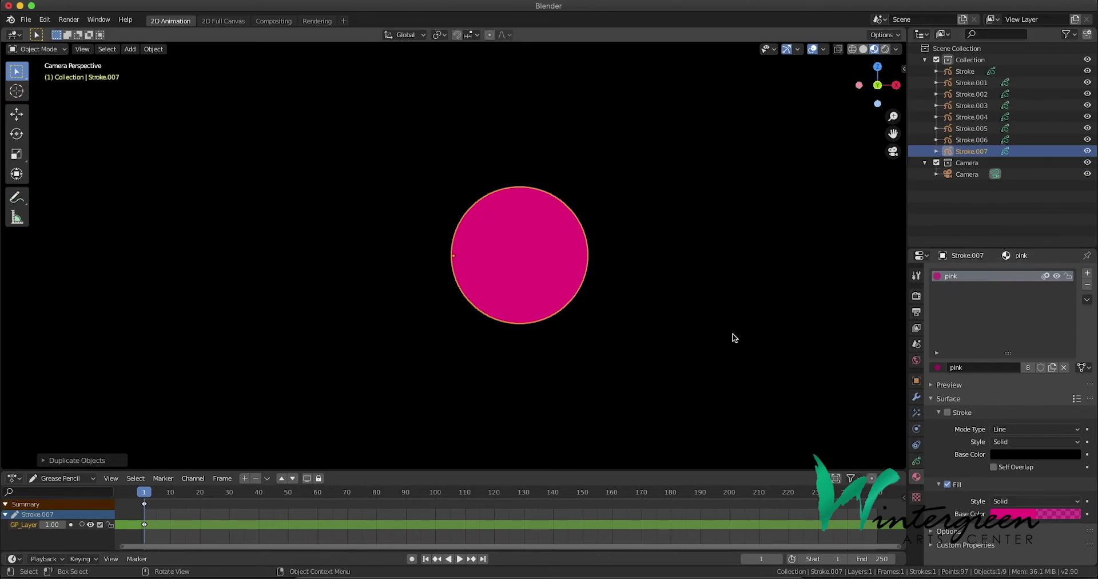
# - Select Stroke.001 and set the transform pivot point to Active Element
pyautogui.click(987, 84)
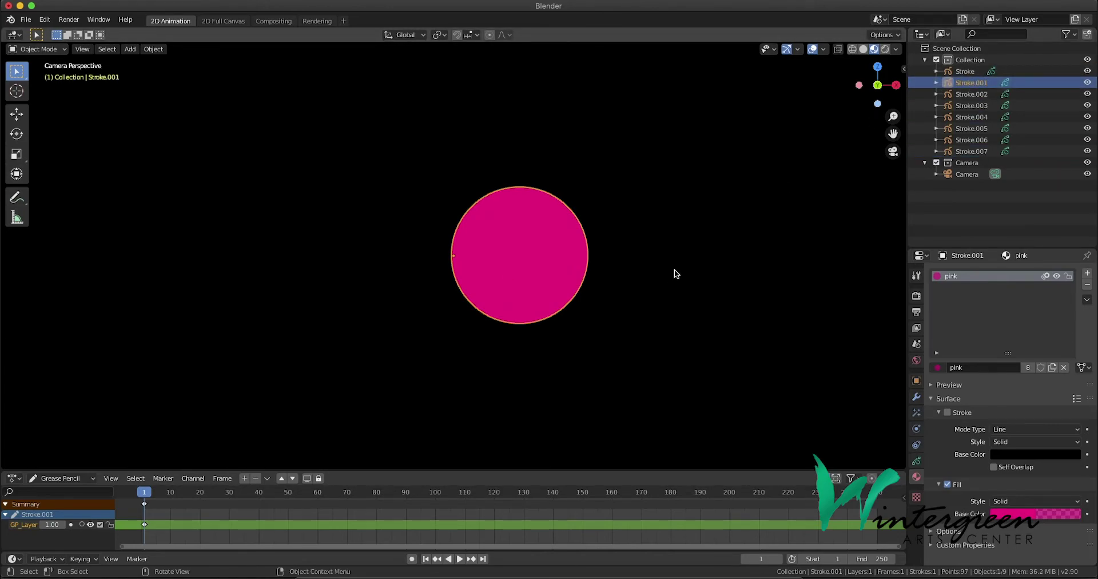
pyautogui.click(445, 36)
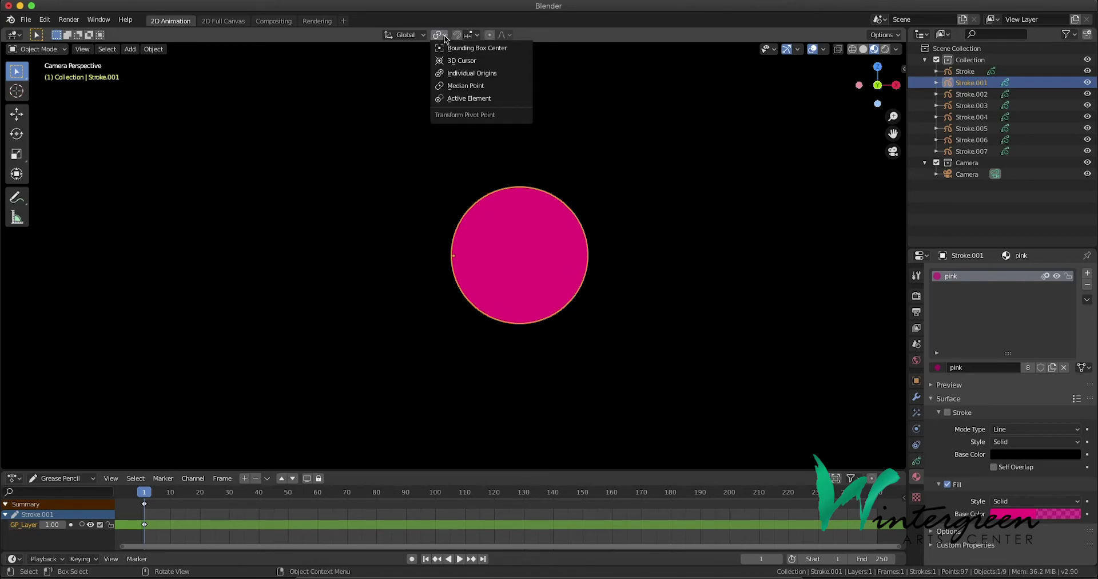
pyautogui.click(486, 101)
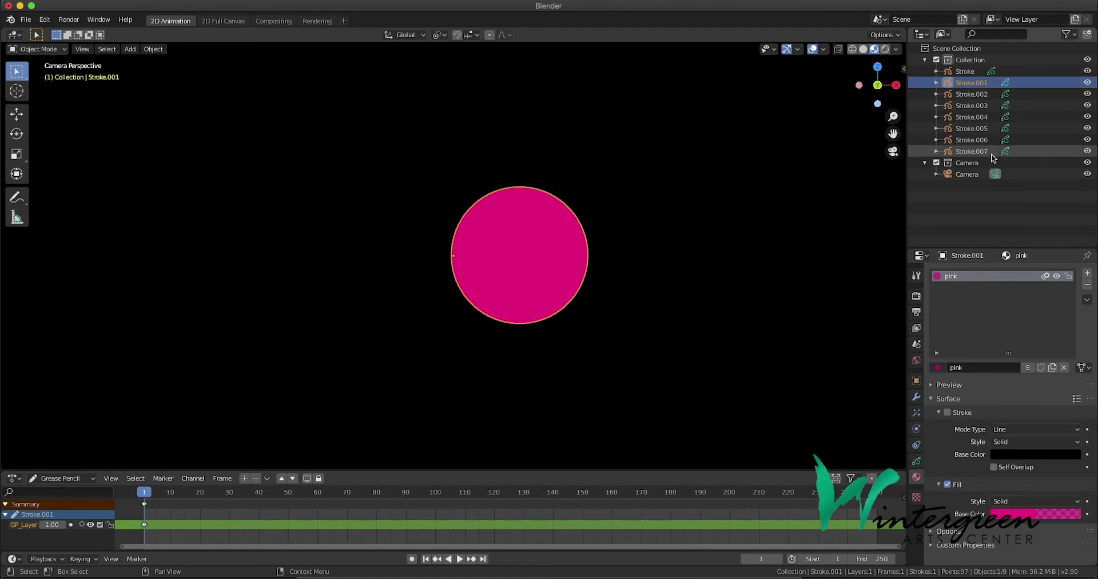
# - Extend the selection from Stroke.001 through Stroke.007 and insert a Rotation keyframe for all of them at frame 1
pyautogui.keyDown('shift'); pyautogui.click(972, 151); pyautogui.keyUp('shift')
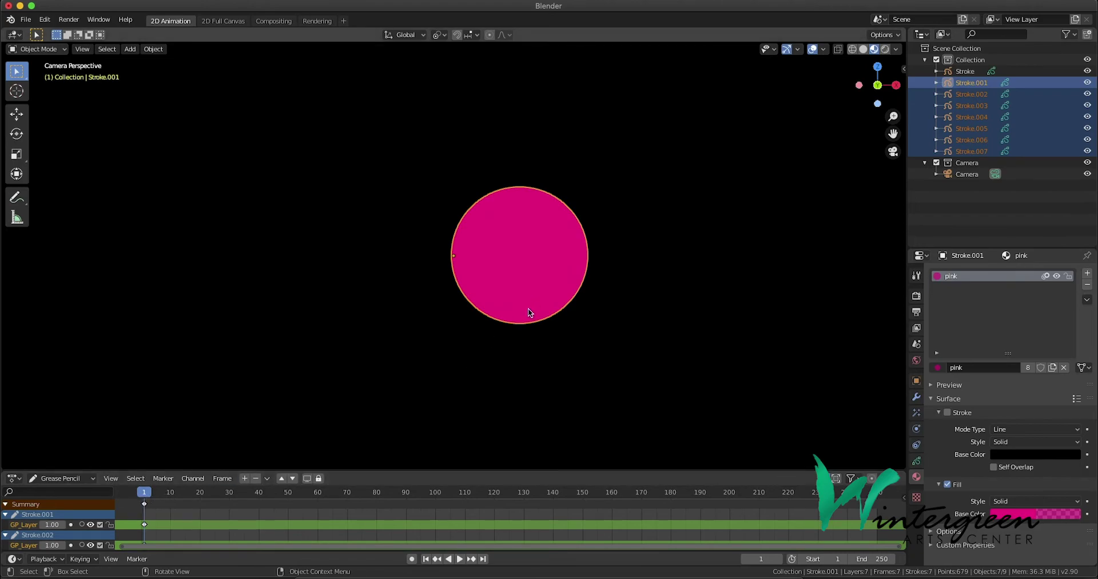
pyautogui.press('i')
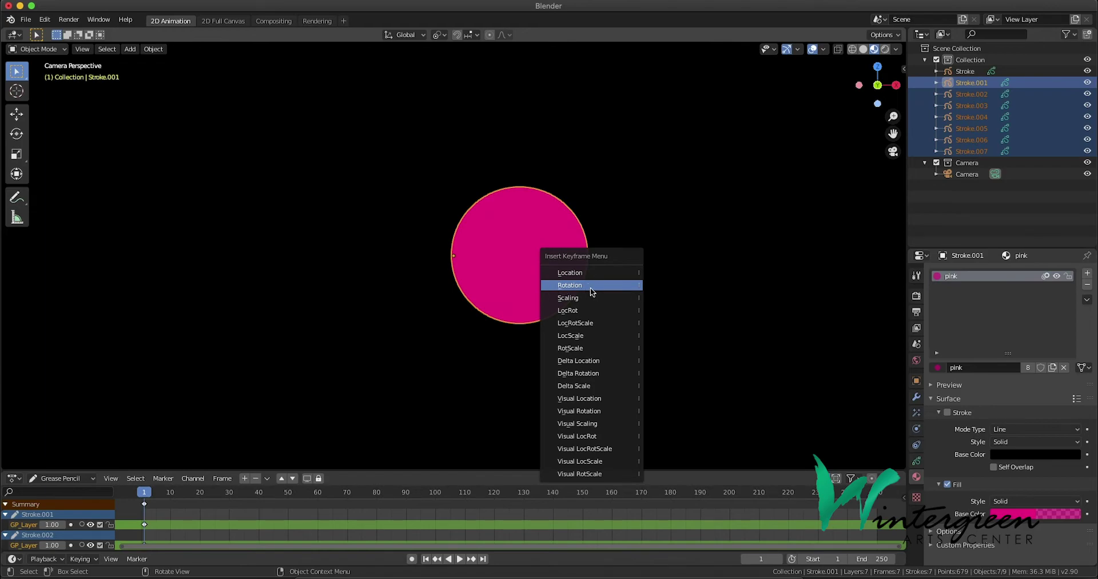
pyautogui.click(599, 286)
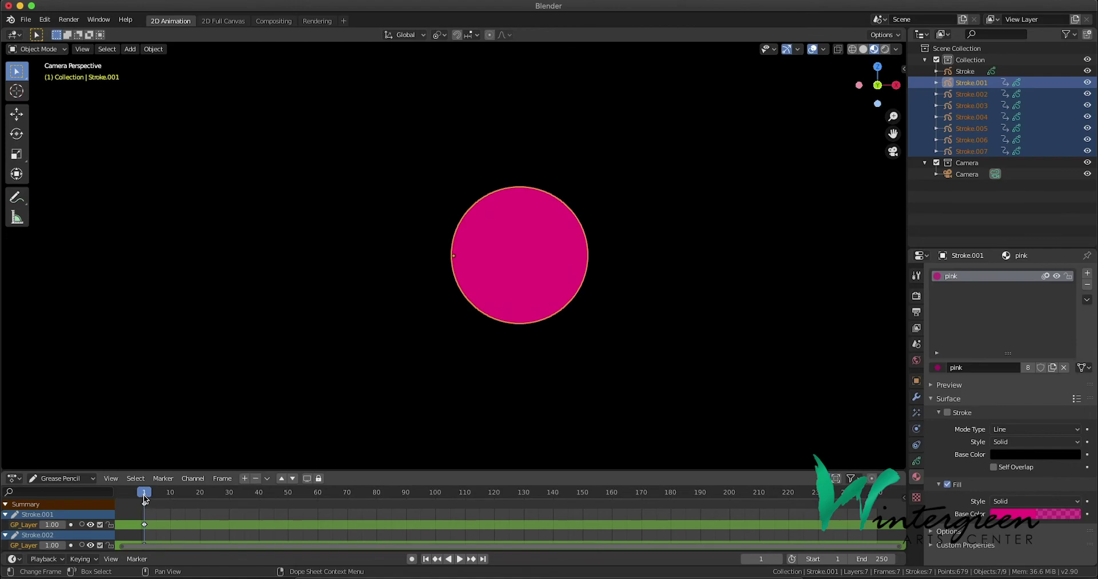
# - At frame 24, rotate only Stroke.001 about 31° clockwise around its origin and insert a Rotation keyframe
pyautogui.moveTo(144, 499); pyautogui.dragTo(212, 499)
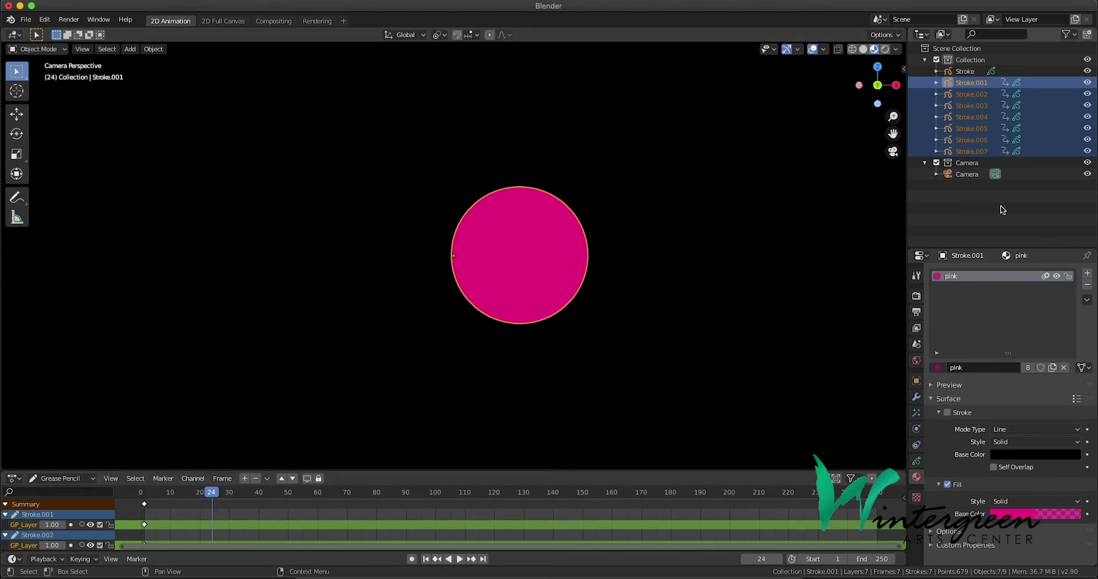
pyautogui.click(1042, 83)
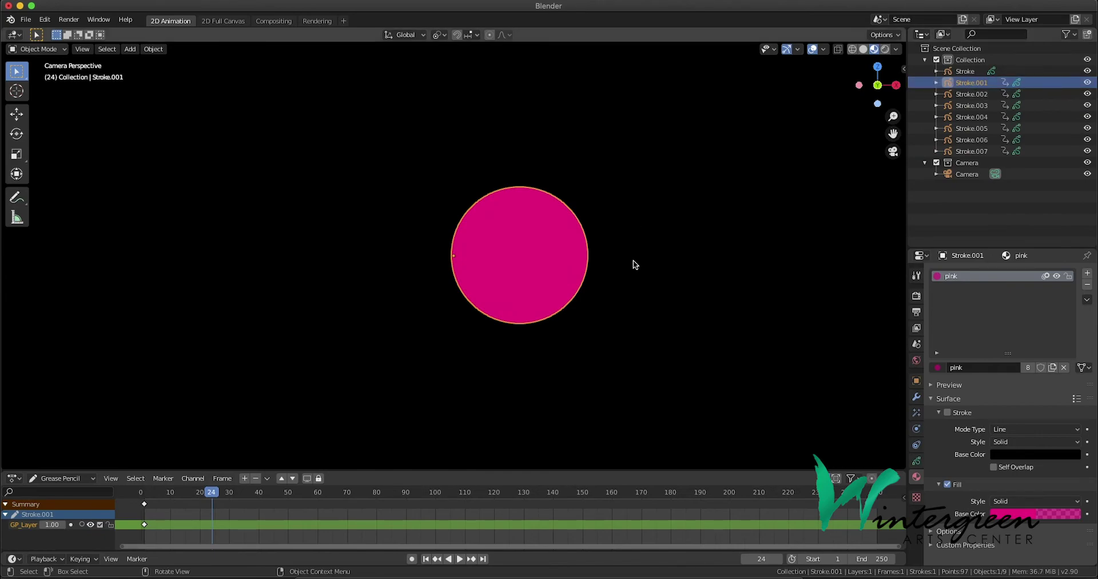
pyautogui.press('r')
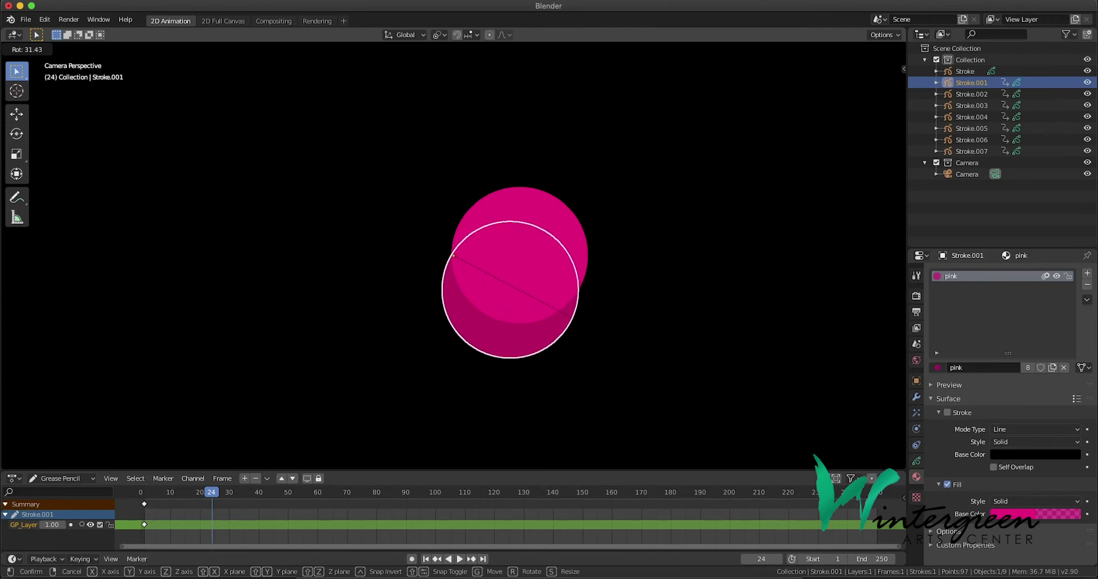
pyautogui.click(603, 337)
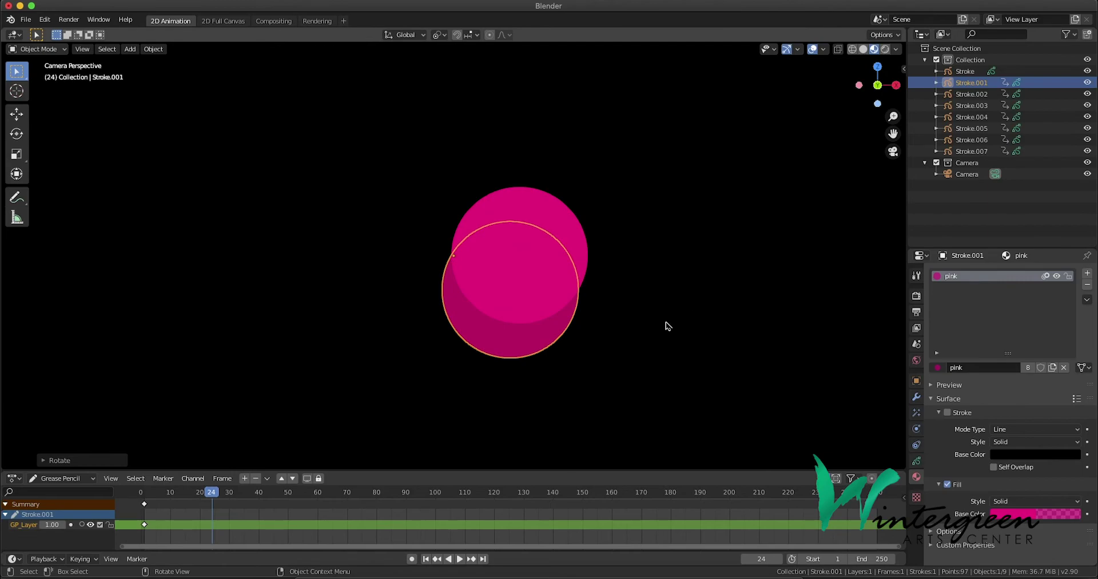
pyautogui.press('i')
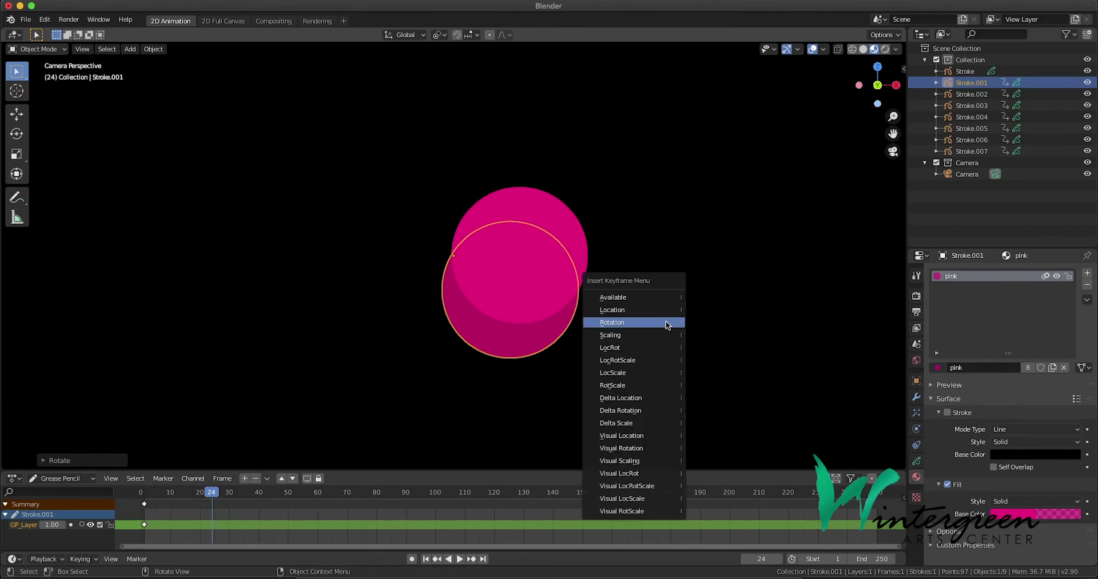
pyautogui.click(666, 322)
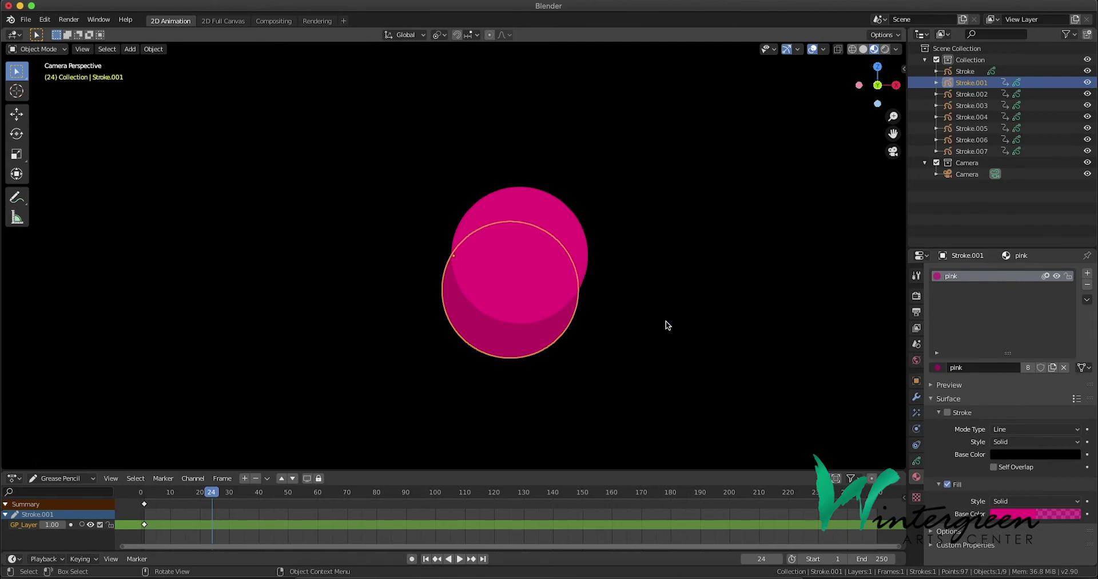
# - Rotate Stroke.002 about 77° clockwise around its origin and insert a Rotation keyframe at frame 24
pyautogui.click(989, 95)
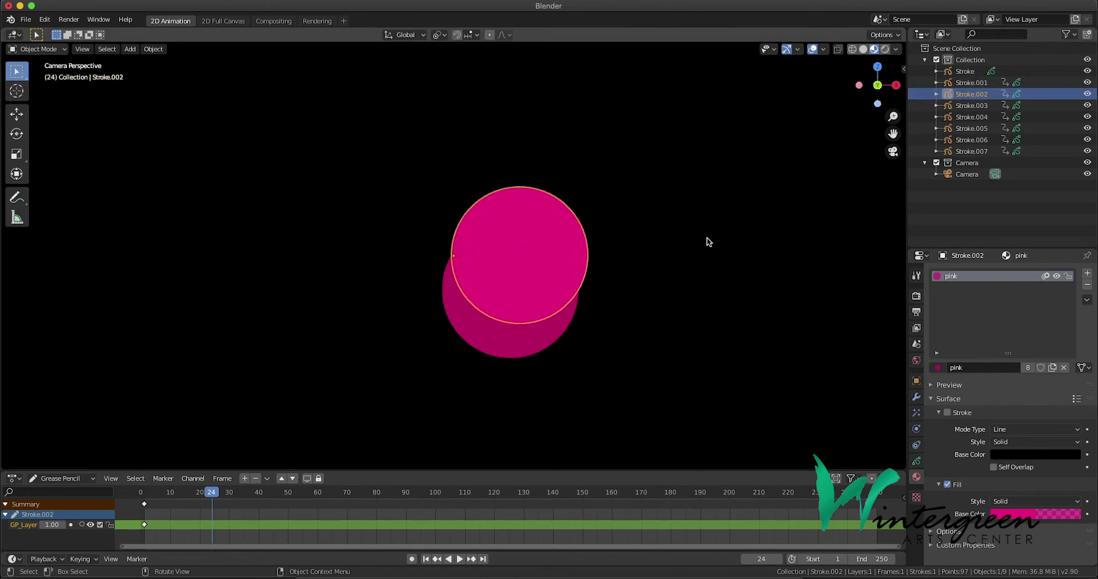
pyautogui.press('r')
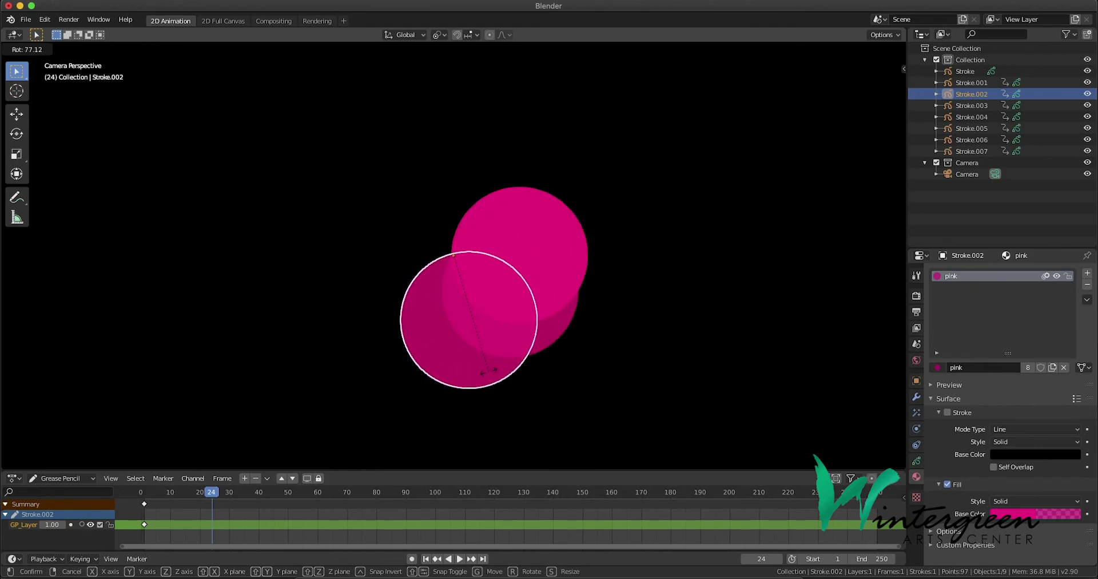
pyautogui.click(488, 370)
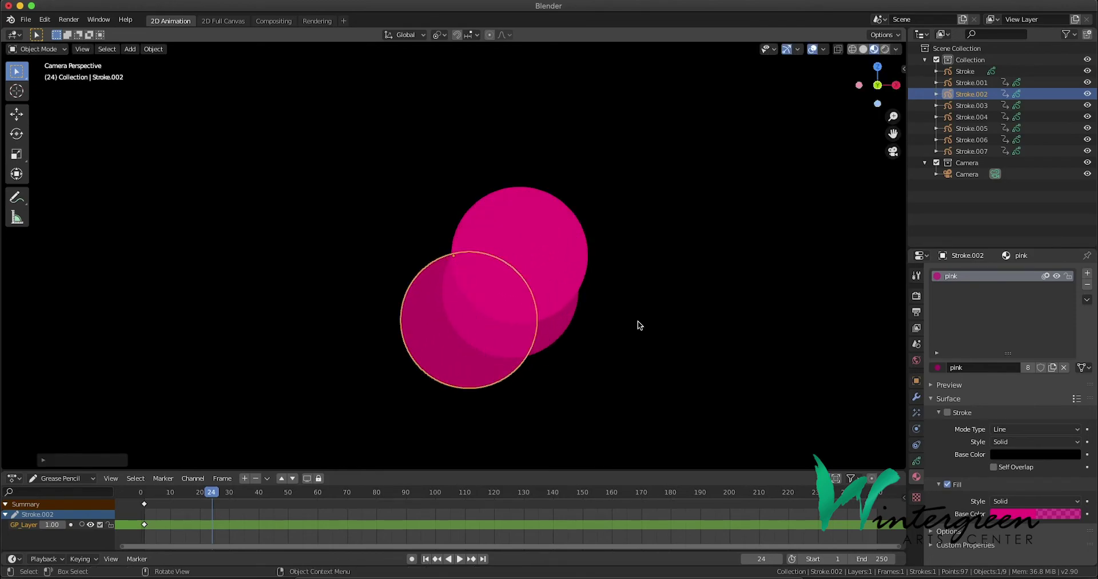
pyautogui.rightClick(676, 280)
pyautogui.click(676, 281)
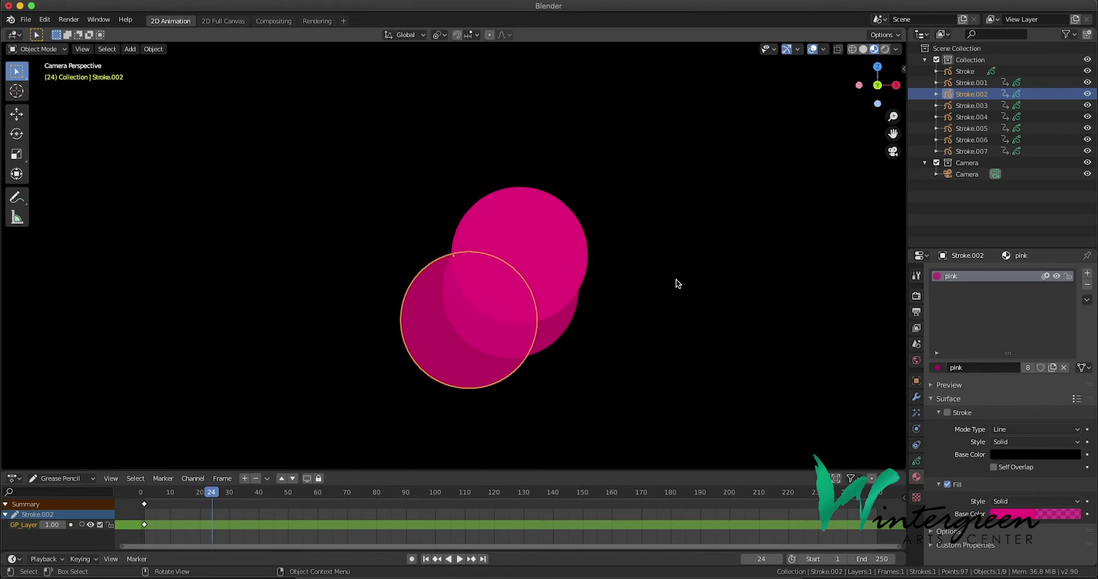
# - Rotate Stroke.003 about 118° clockwise around its origin and insert a Rotation keyframe at frame 24
pyautogui.click(994, 107)
pyautogui.press('r')
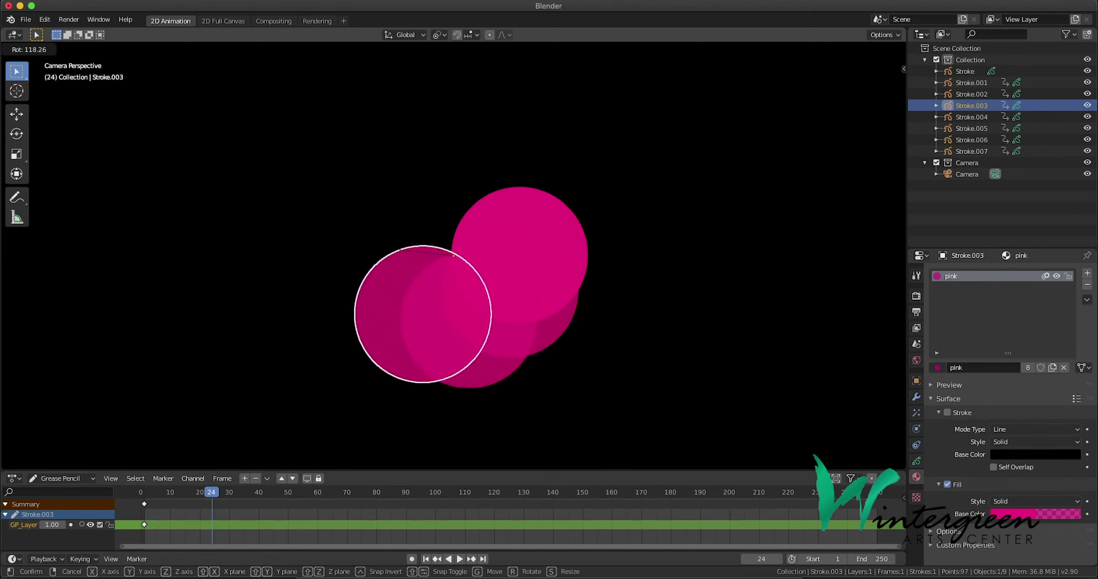
pyautogui.click(609, 292)
pyautogui.press('i')
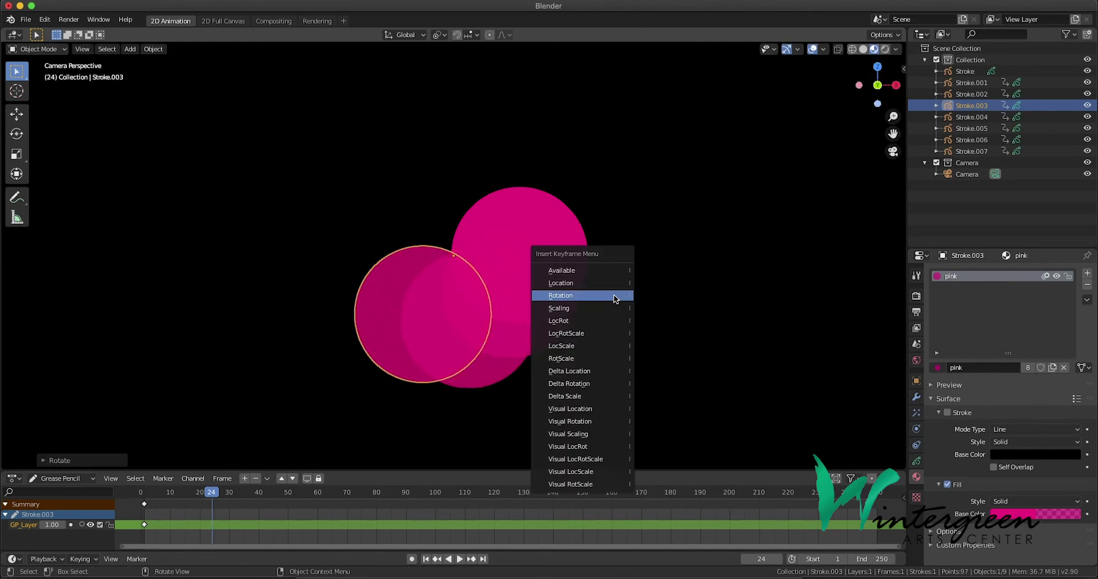
pyautogui.click(613, 294)
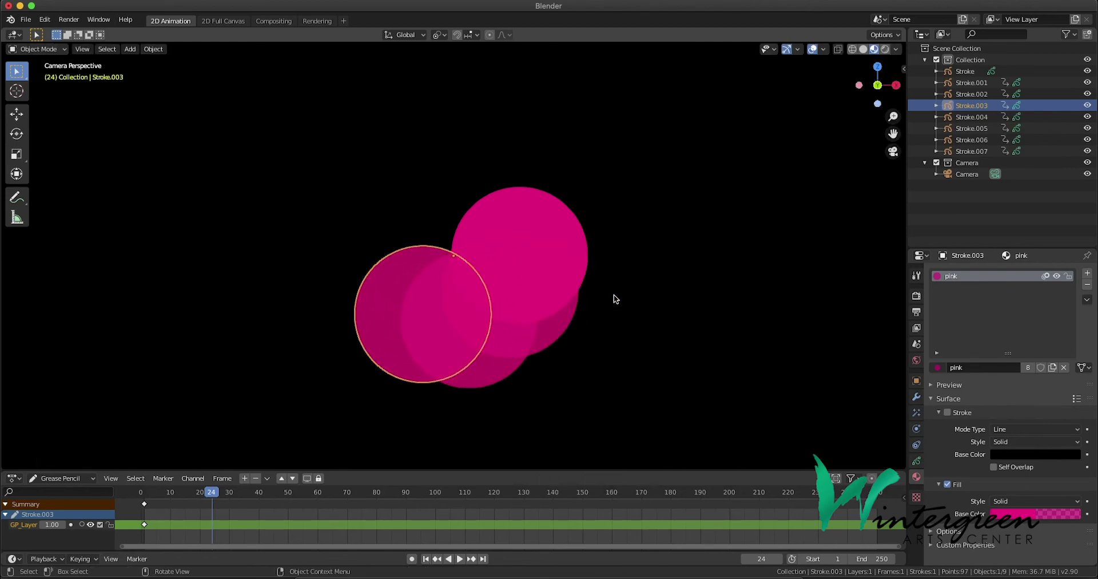
# - Rotate Stroke.004 about 174° clockwise around its origin and insert a Rotation keyframe at frame 24
pyautogui.keyDown('ctrl'); pyautogui.click(986, 117); pyautogui.keyUp('ctrl')
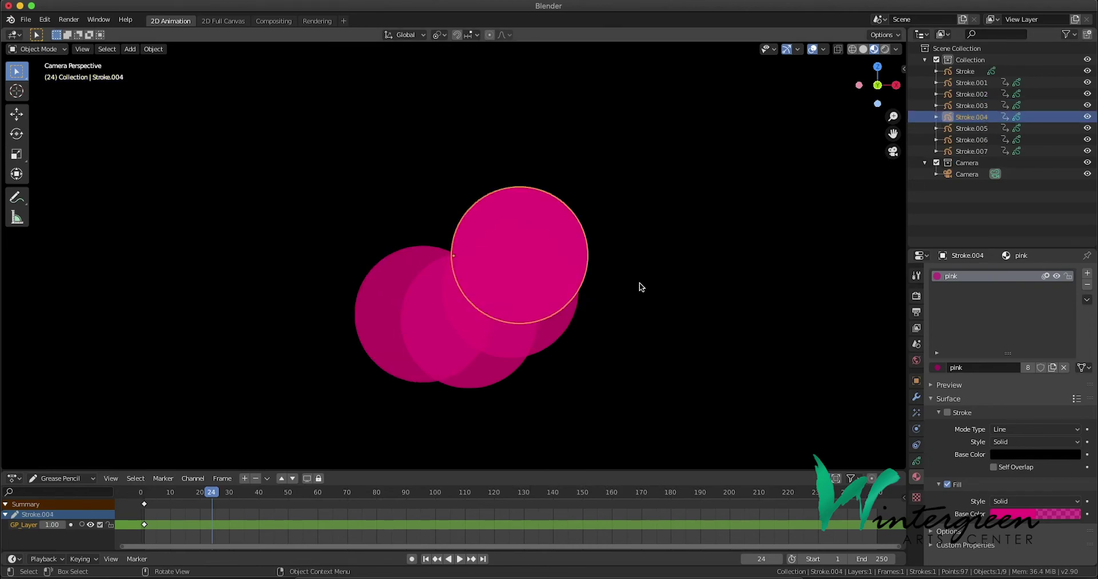
pyautogui.press('r')
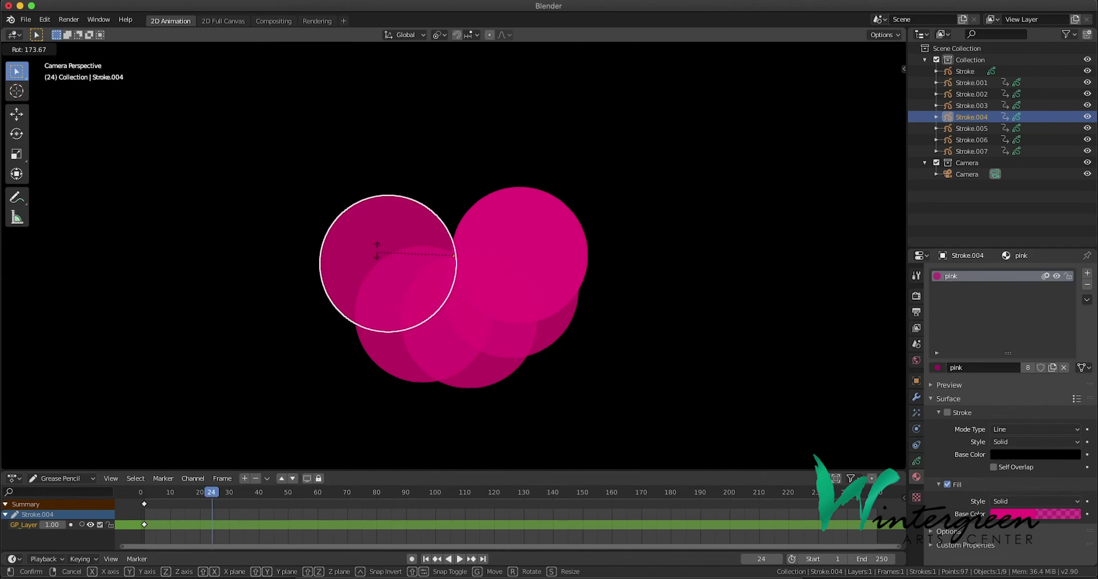
pyautogui.click(377, 250)
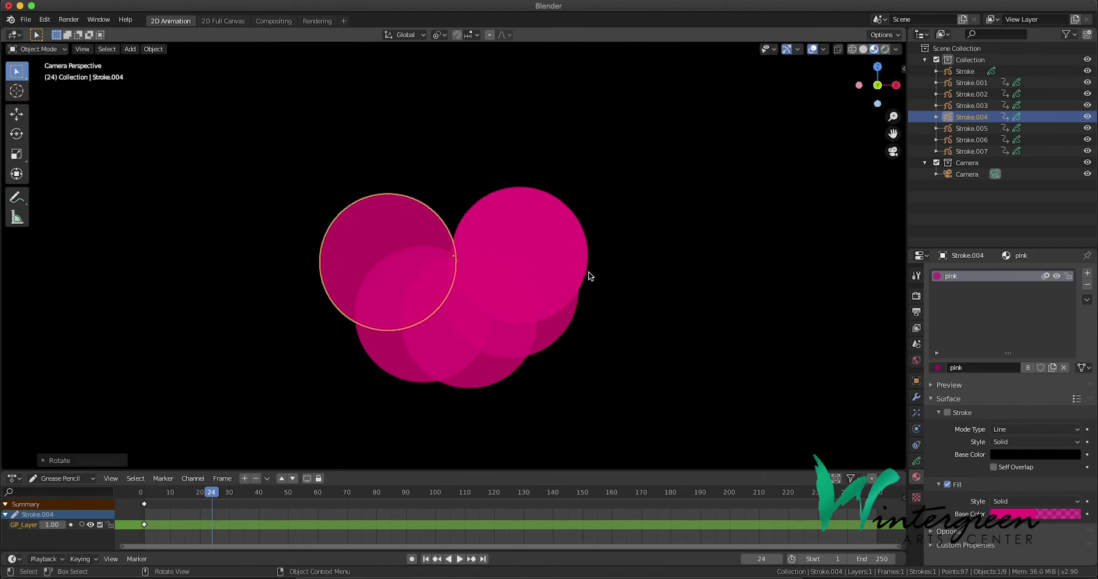
pyautogui.rightClick(590, 276)
pyautogui.click(589, 271)
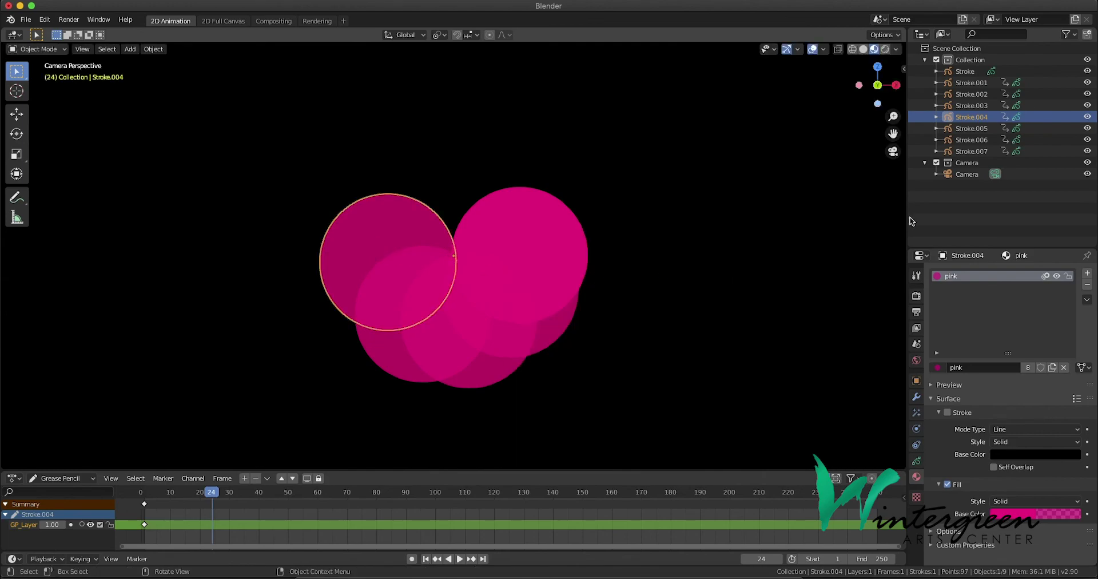
# - Rotate Stroke.005 clockwise past Stroke.004 to the upper-left part of the flower and insert a Rotation keyframe at frame 24
pyautogui.click(993, 128)
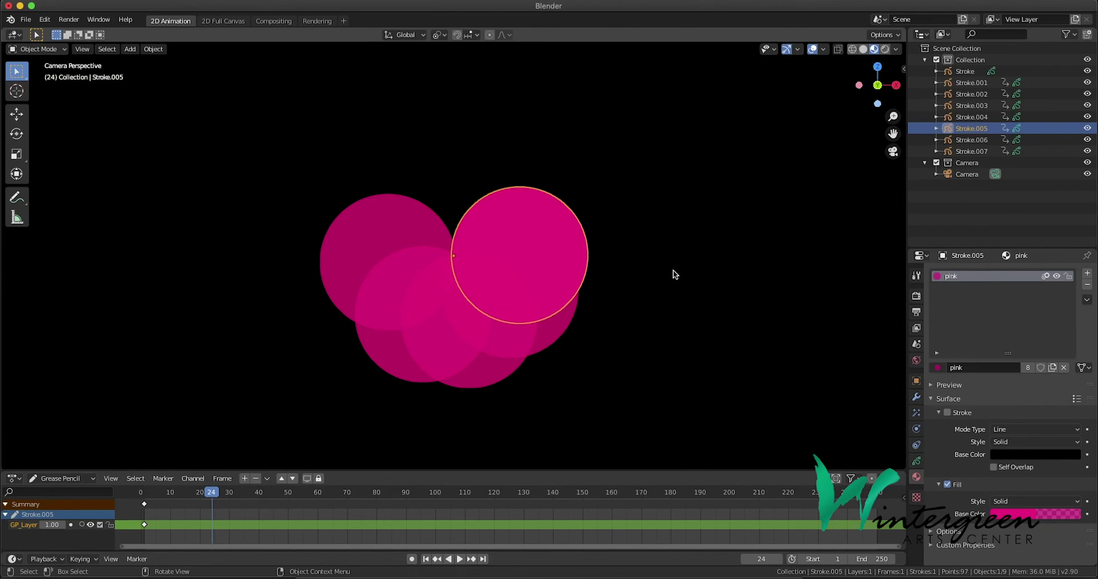
pyautogui.press('r')
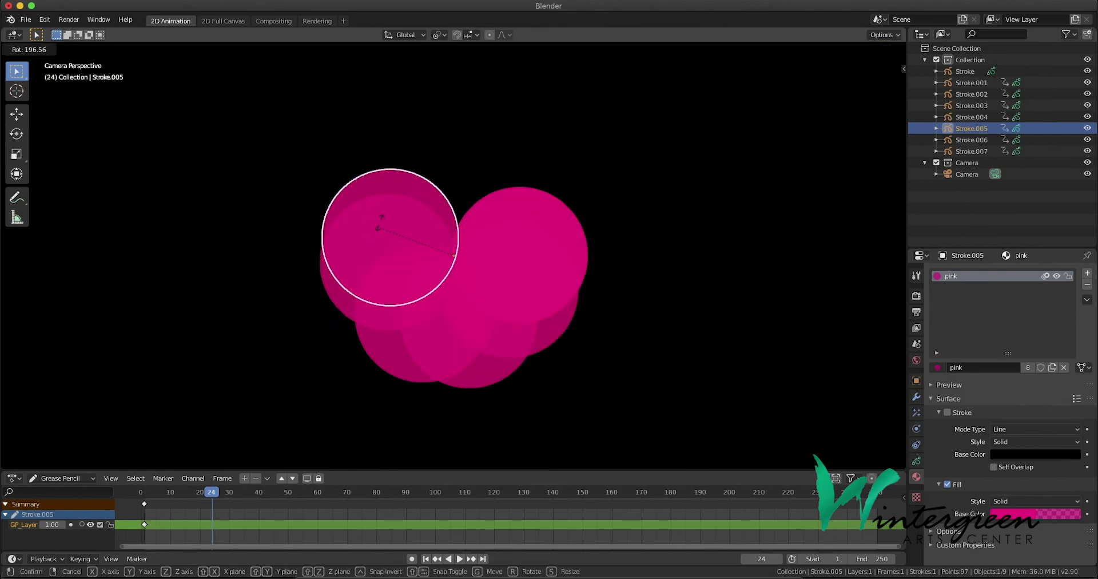
pyautogui.click(479, 268)
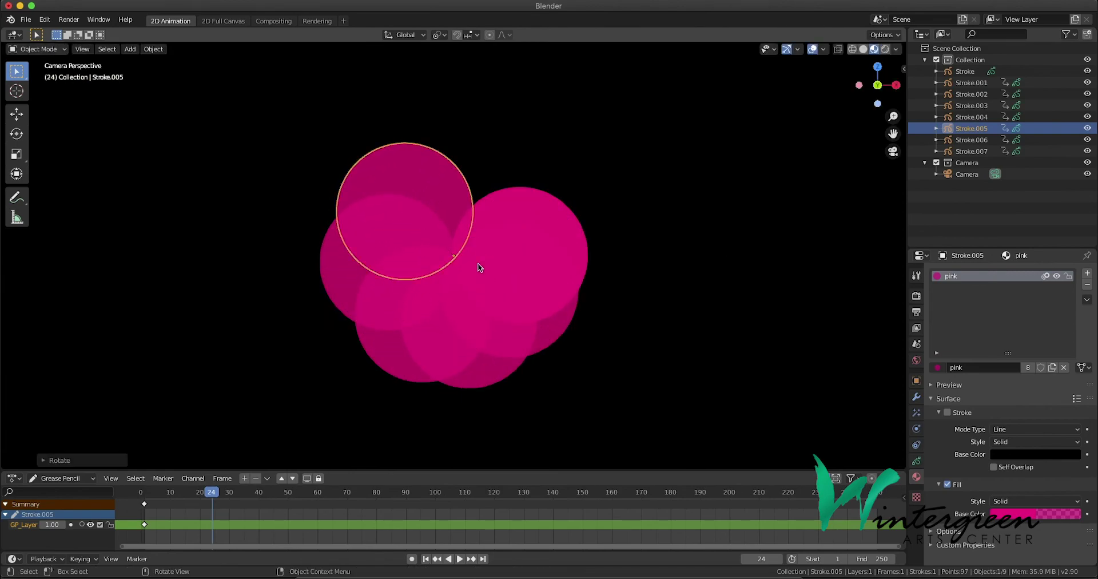
pyautogui.press('i')
pyautogui.click(634, 323)
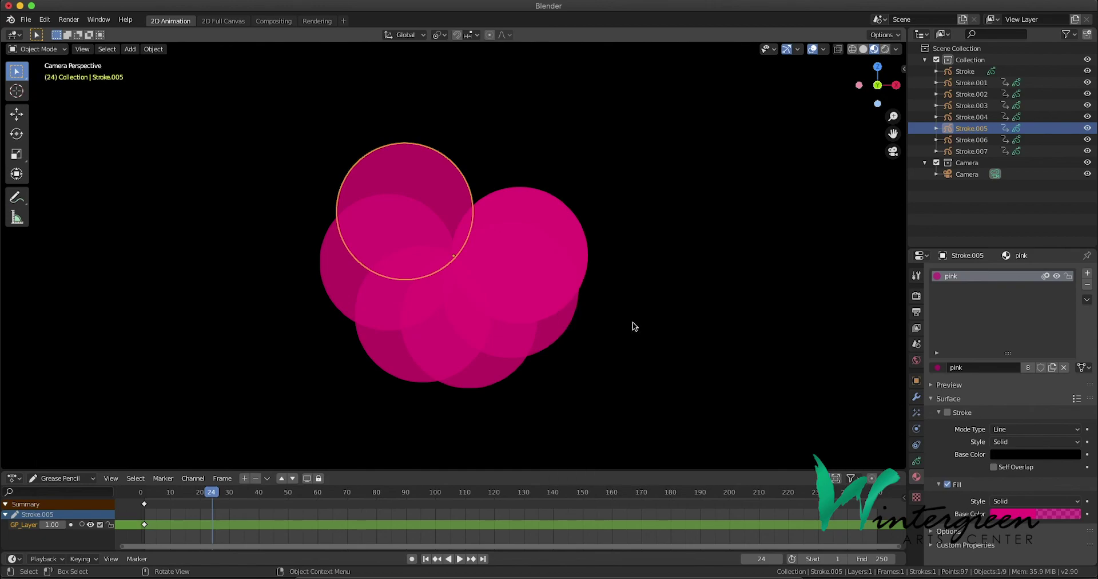
# - Rotate Stroke.006 clockwise around its origin to the very top of the flower and insert a Rotation keyframe at frame 24
pyautogui.click(978, 141)
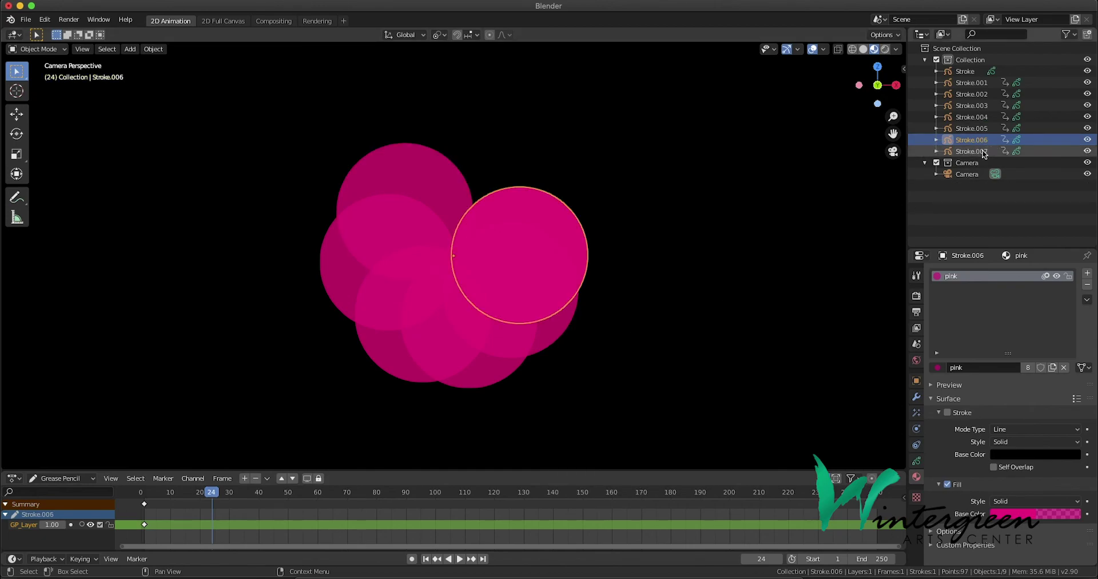
pyautogui.press('r')
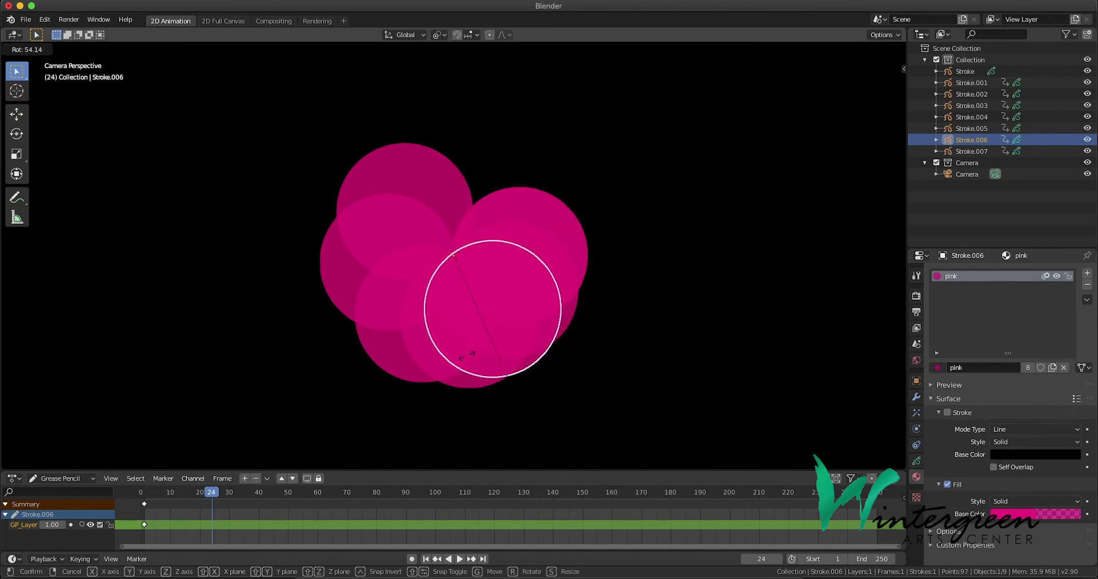
pyautogui.click(465, 199)
pyautogui.press('i')
pyautogui.click(655, 244)
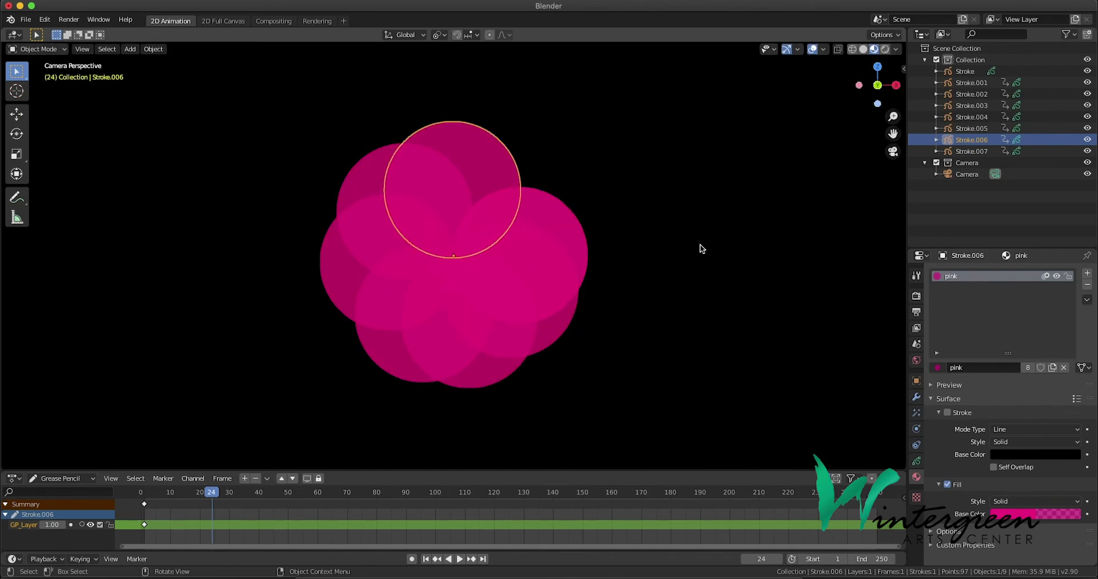
# - Rotate Stroke.007 about 307° clockwise around its origin to fill the upper-right gap and insert a Rotation keyframe at frame 24
pyautogui.click(993, 152)
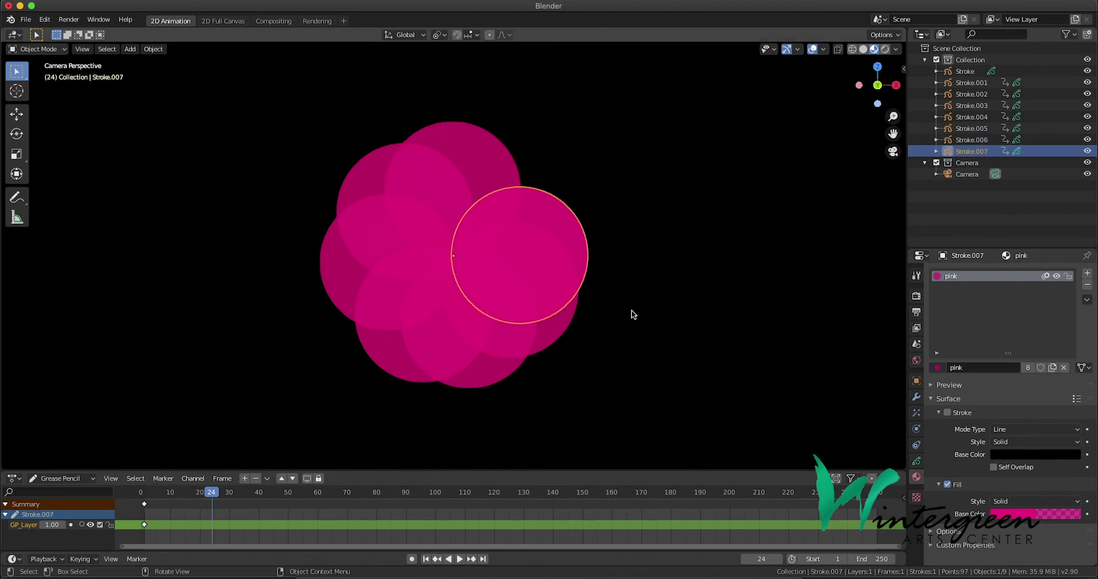
pyautogui.press('r')
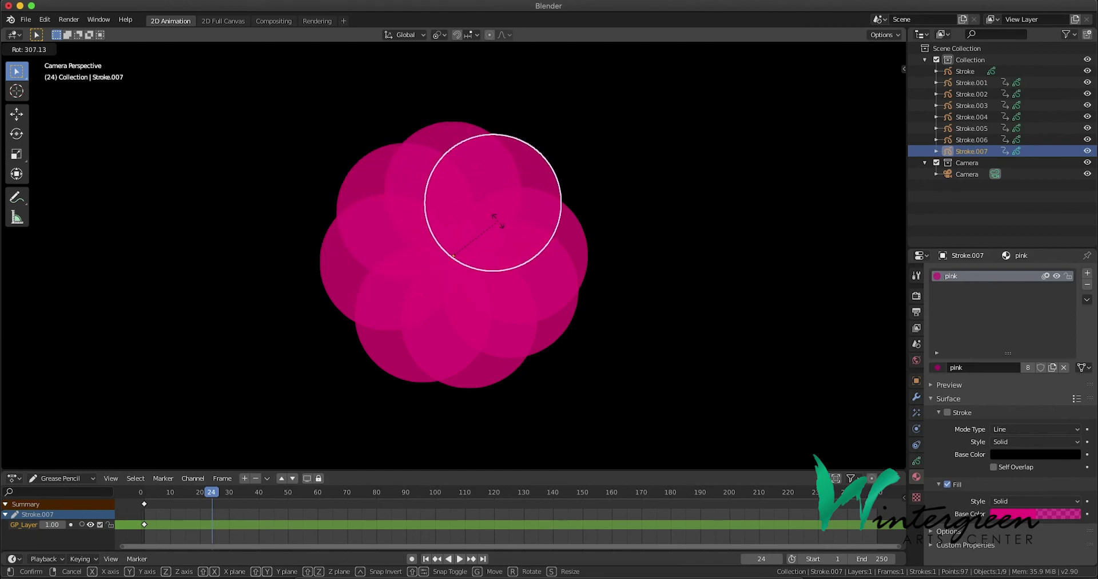
pyautogui.click(498, 221)
pyautogui.press('i')
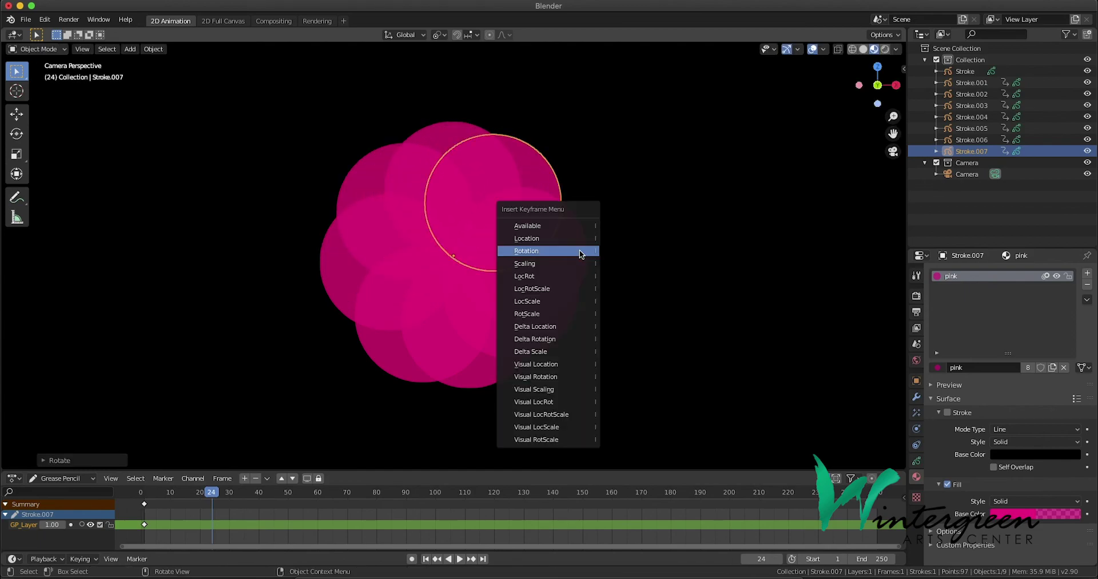
pyautogui.click(580, 252)
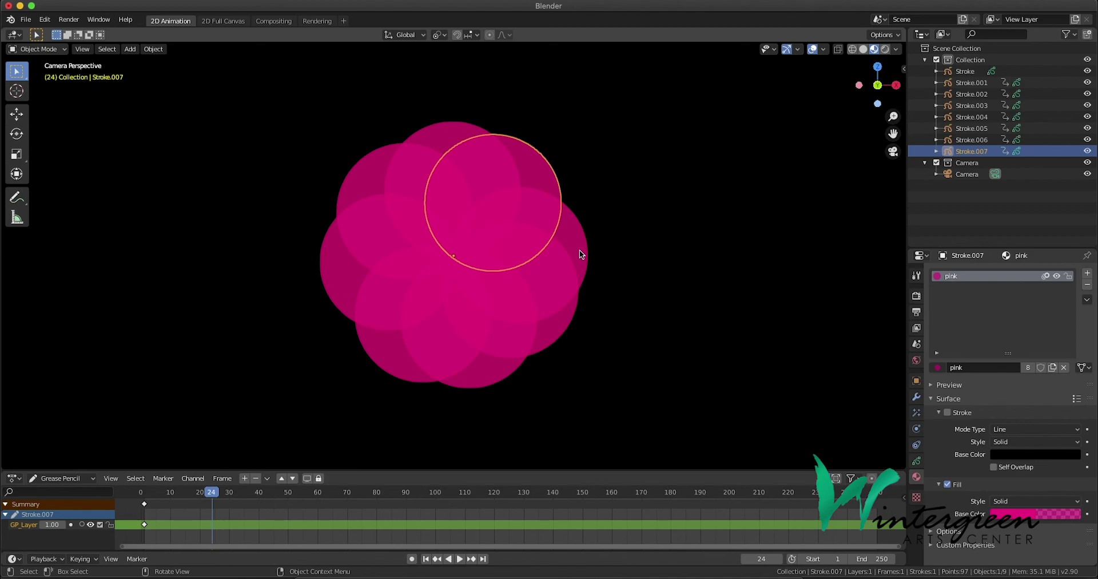
# - Play the fan-out animation twice from the first frame to review it, and return to frame 1
pyautogui.click(426, 560)
pyautogui.click(460, 559)
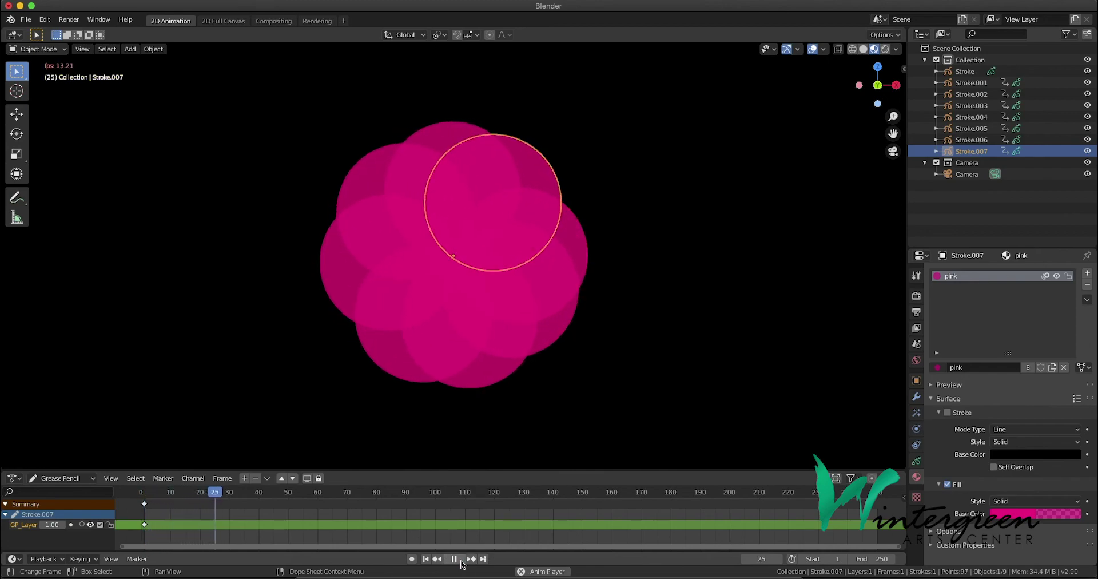
pyautogui.click(461, 561)
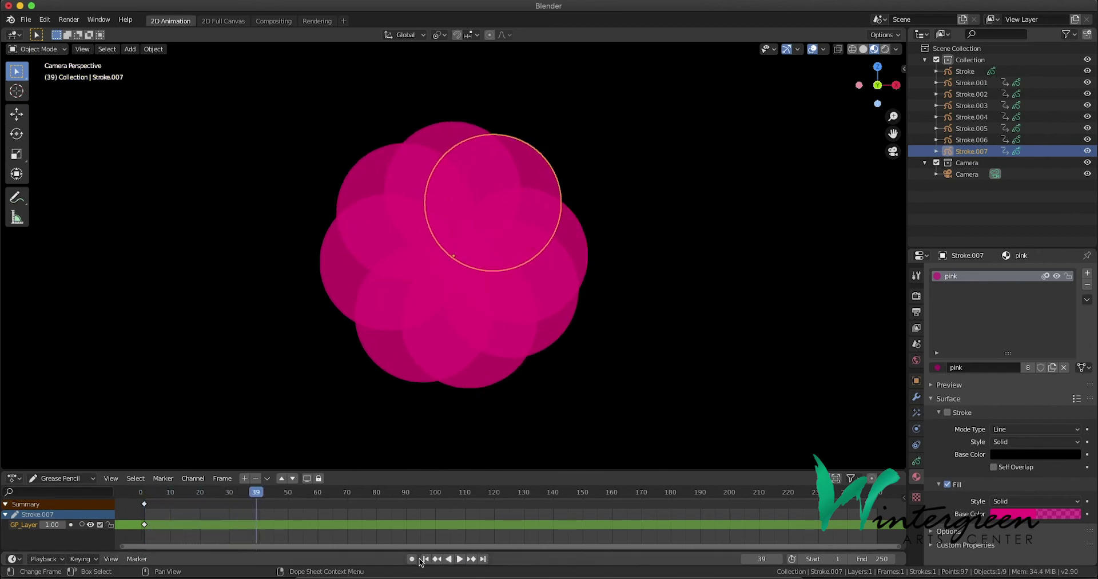
pyautogui.click(426, 559)
pyautogui.click(460, 559)
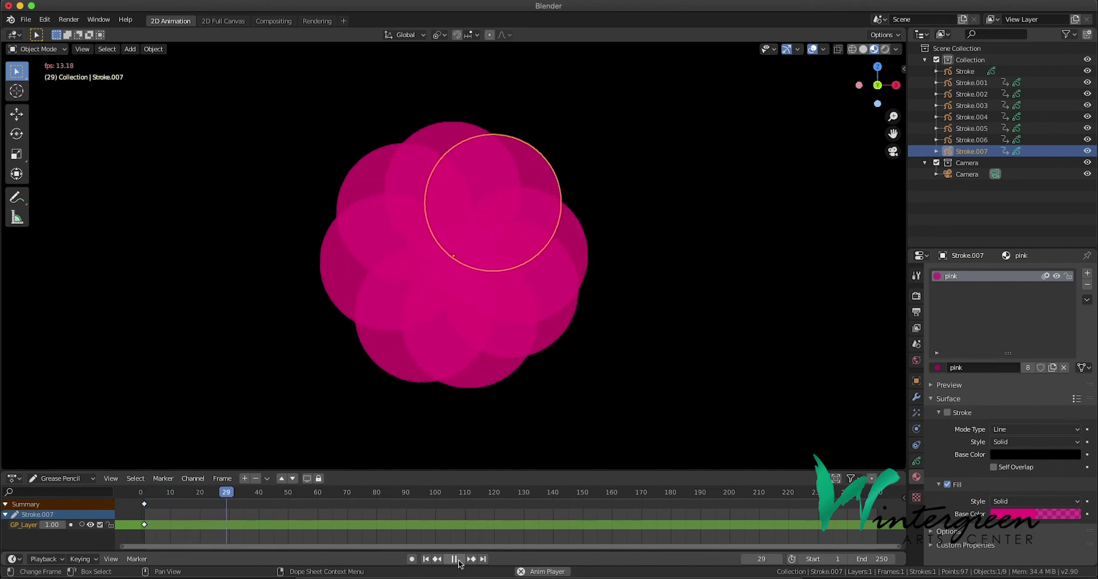
pyautogui.click(455, 560)
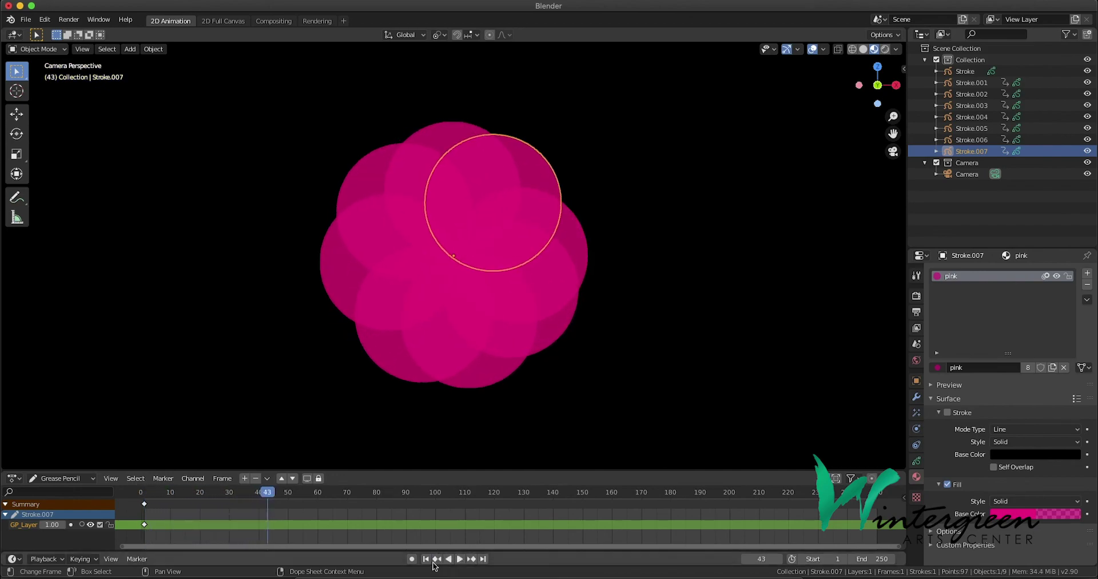
pyautogui.click(426, 559)
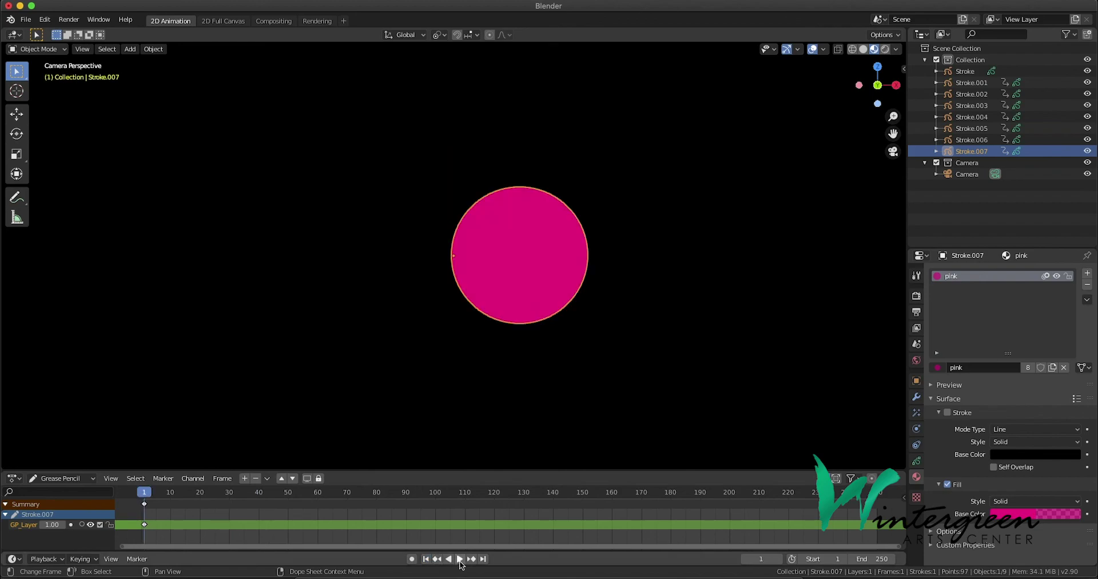